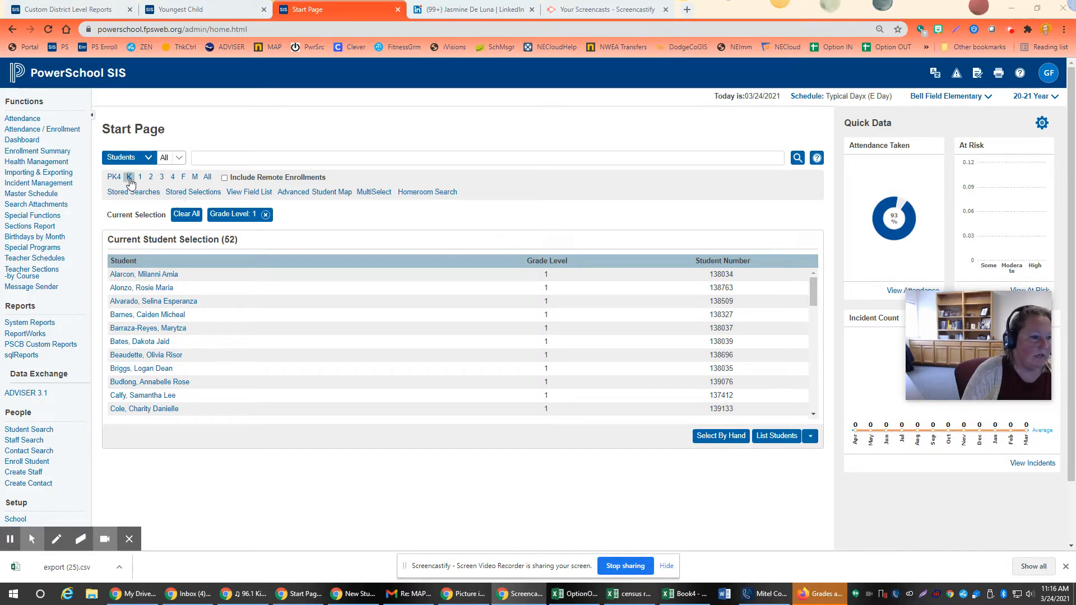
Step: Replace the grade level 1 selection with all students at the school and start a student list from them
click(185, 214)
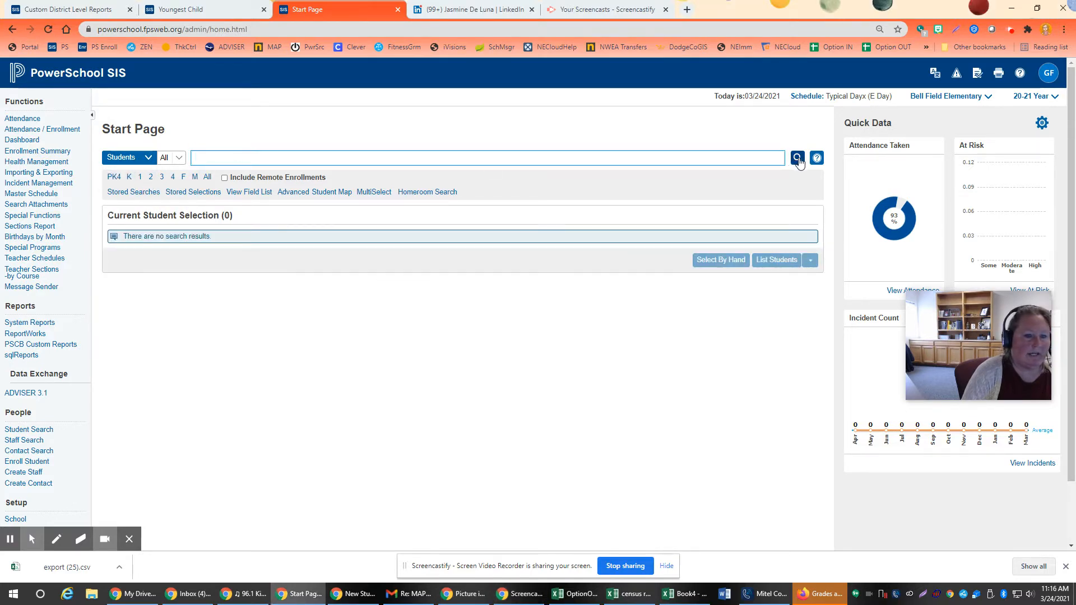
click(796, 158)
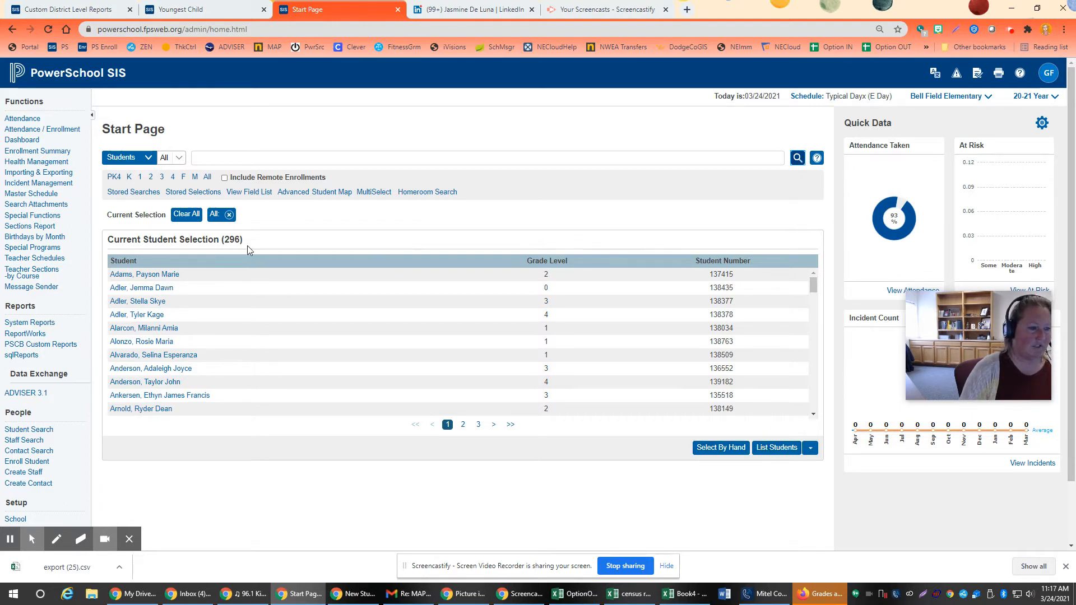
click(777, 447)
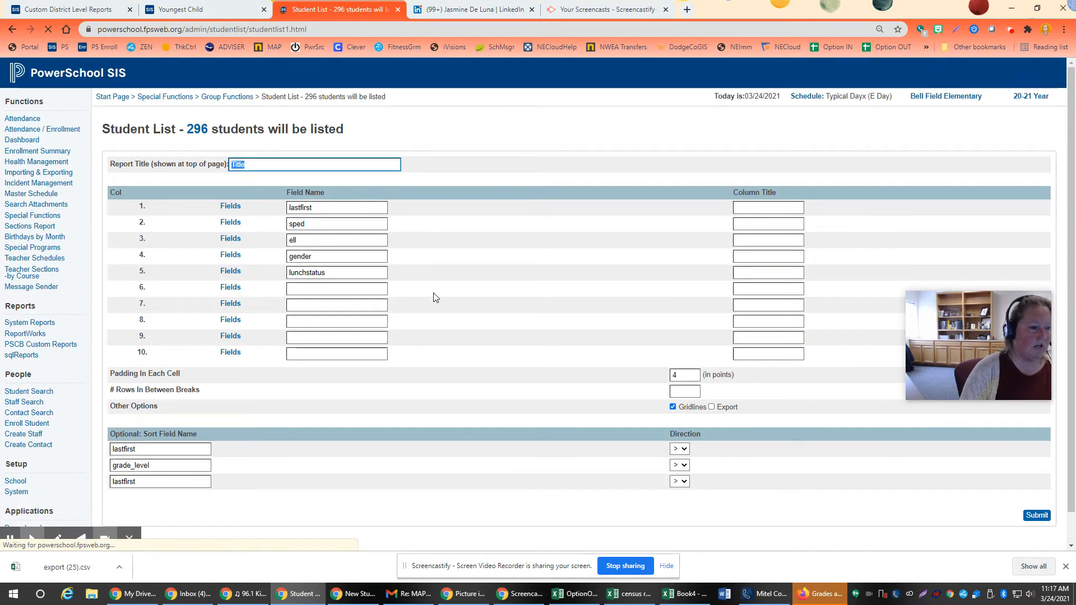
Step: Set the first column of the student list to the field student_number
double_click(320, 206)
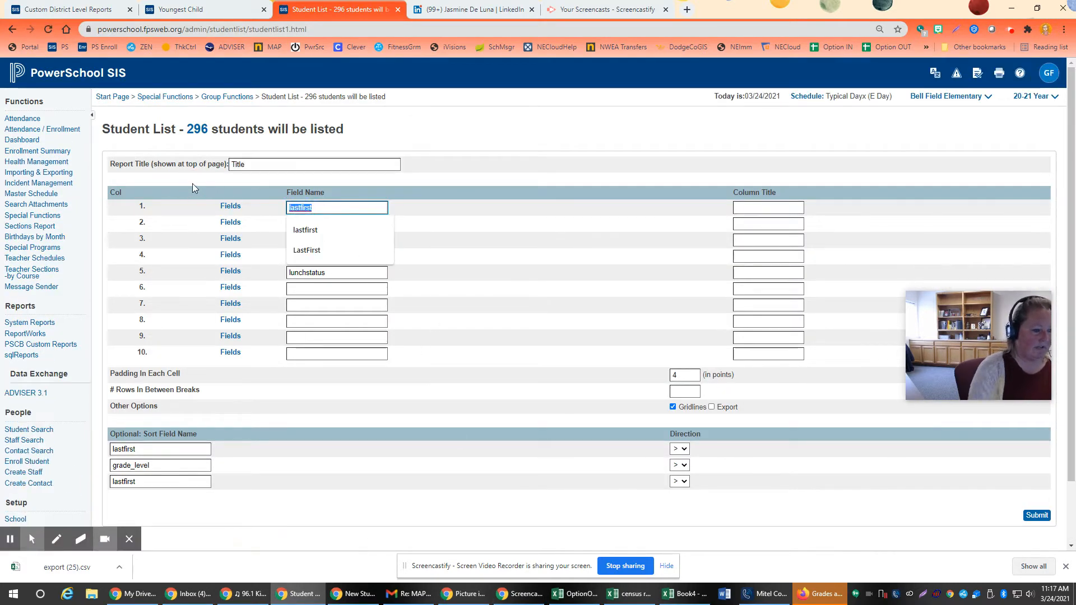
text(studen)
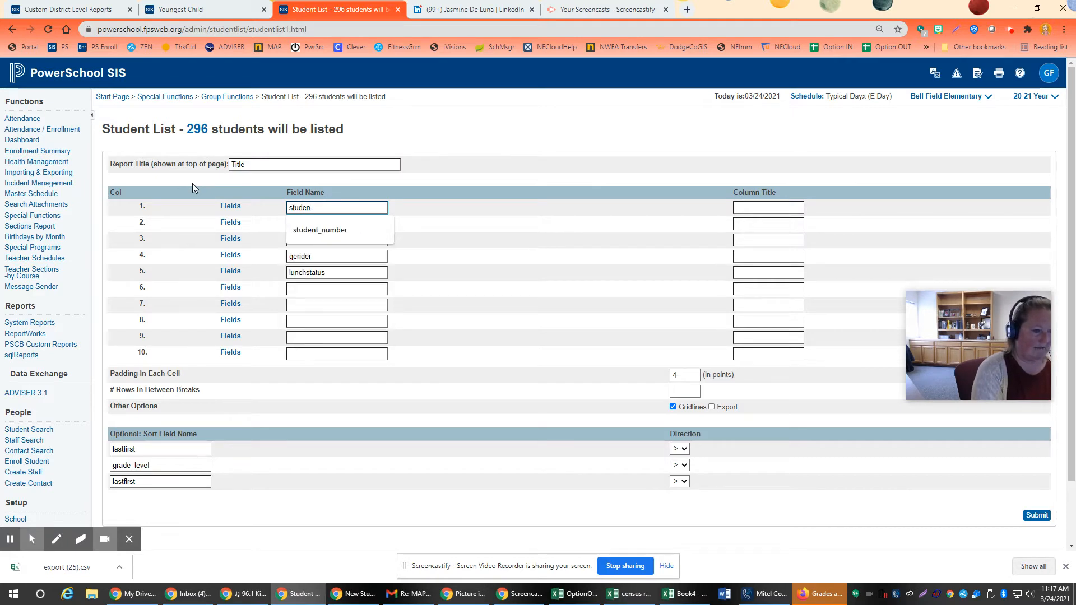
text(t_)
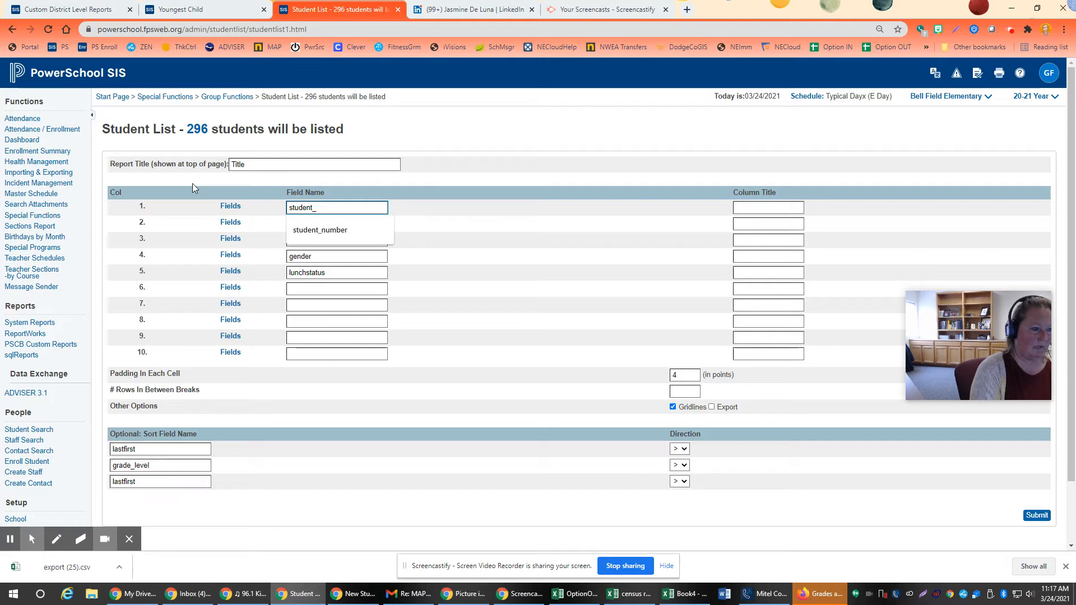
text(nu)
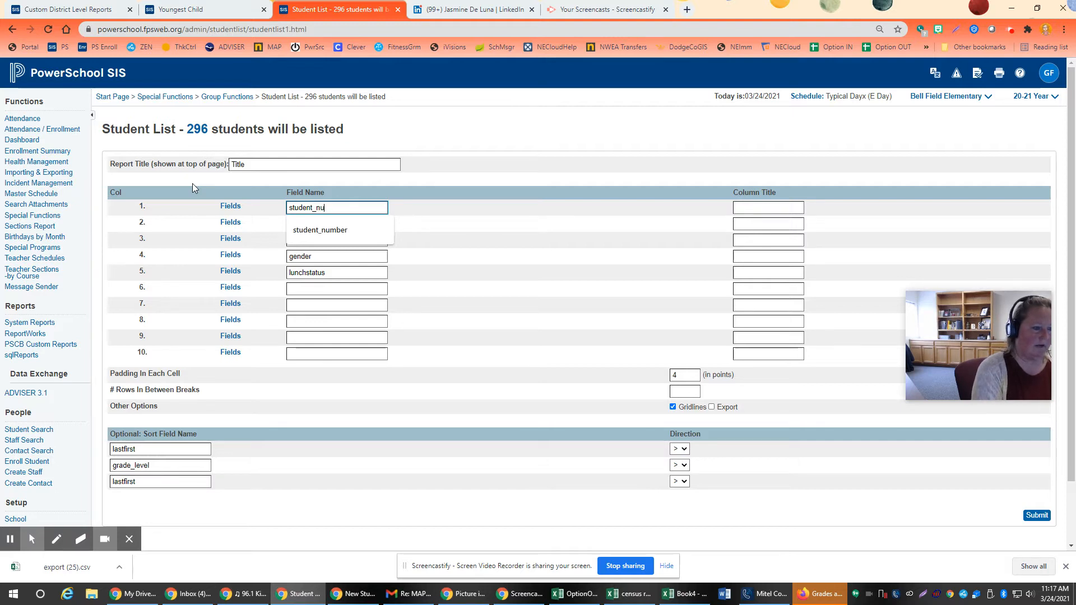
text(mber)
Step: Set the second column of the list to lastfirst and the third column to grade_level
key(Tab)
key(Tab)
key(Tab)
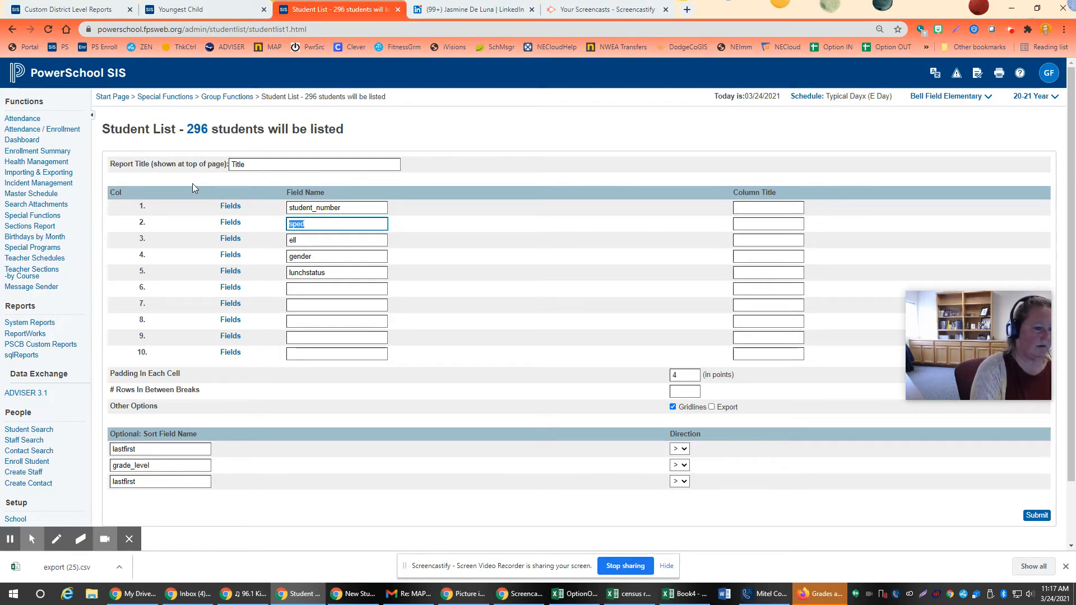
text(lastfirst)
key(Tab)
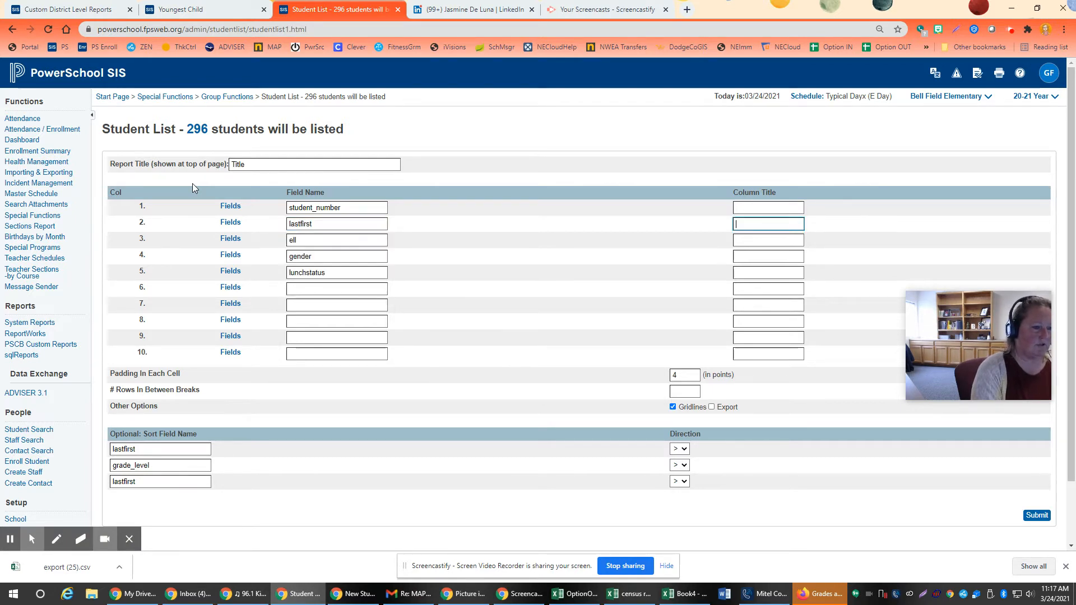
key(Tab)
key(Tab)
text(grade_)
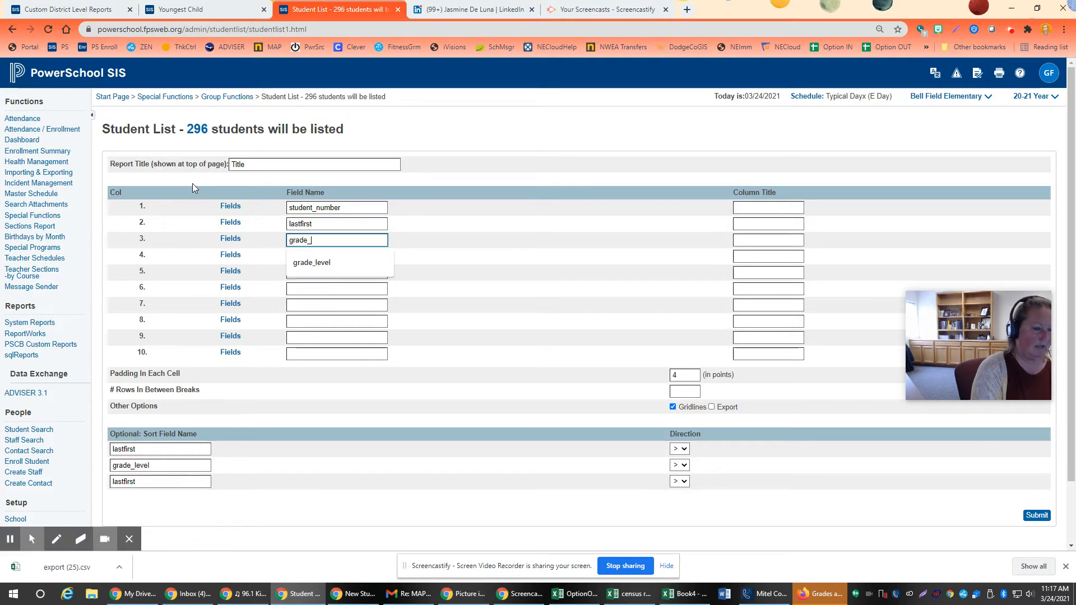
text(level)
Step: Keep gender in column 4, and set column 5 to sped and column 6 to ell
key(Tab)
key(Tab)
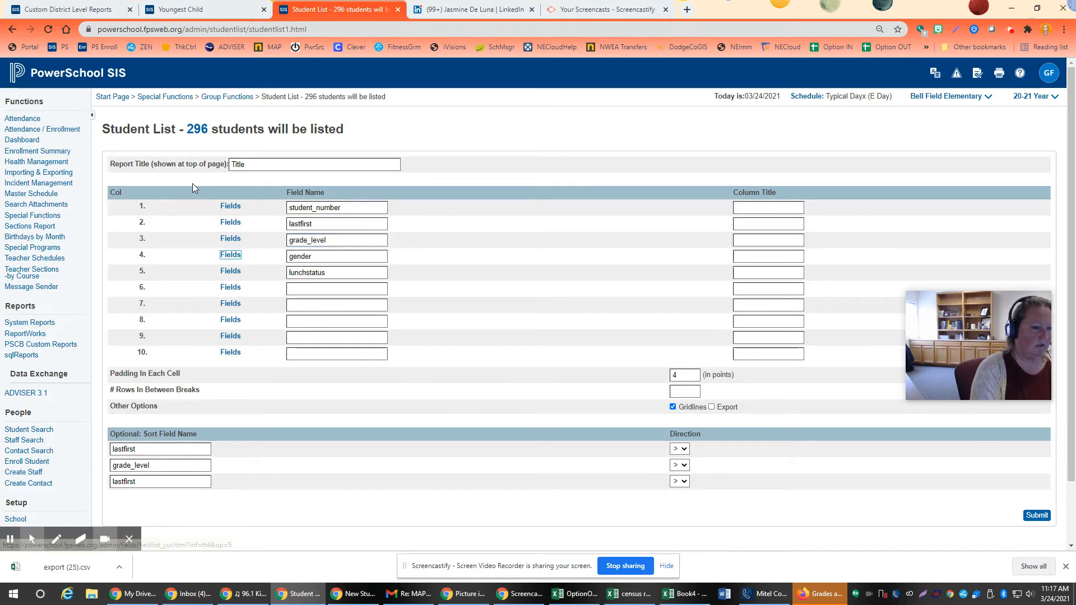
key(Tab)
key(Tab)
key(Tab)
key(Tab)
text(s)
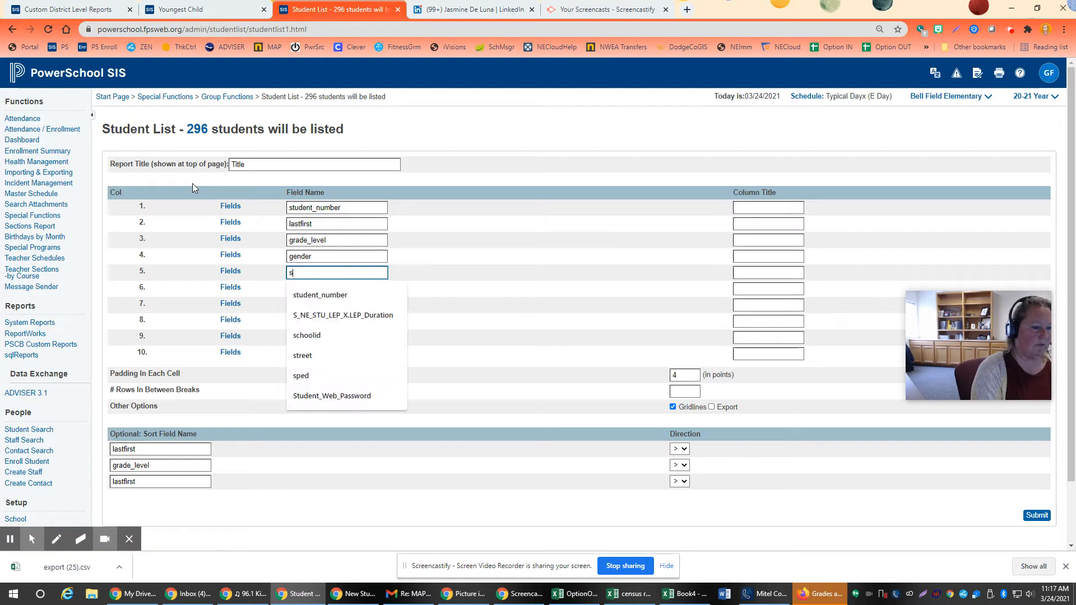
text(ped)
key(Tab)
key(Tab)
Step: Set column 7 to lunchstatus and generate the student list
key(Tab)
text(e)
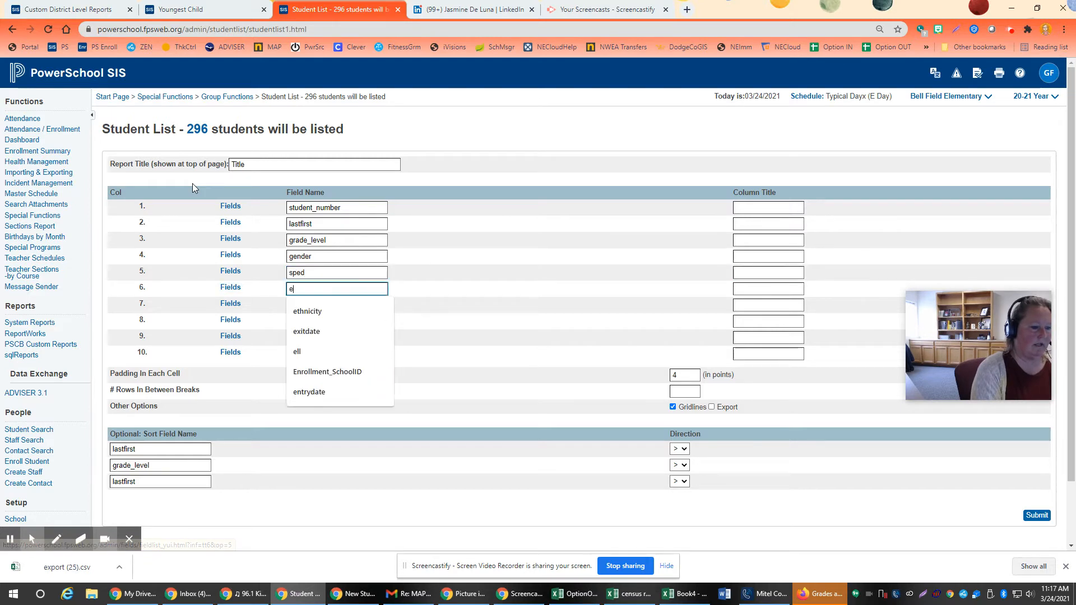
text(ll)
key(Tab)
key(Tab)
key(Tab)
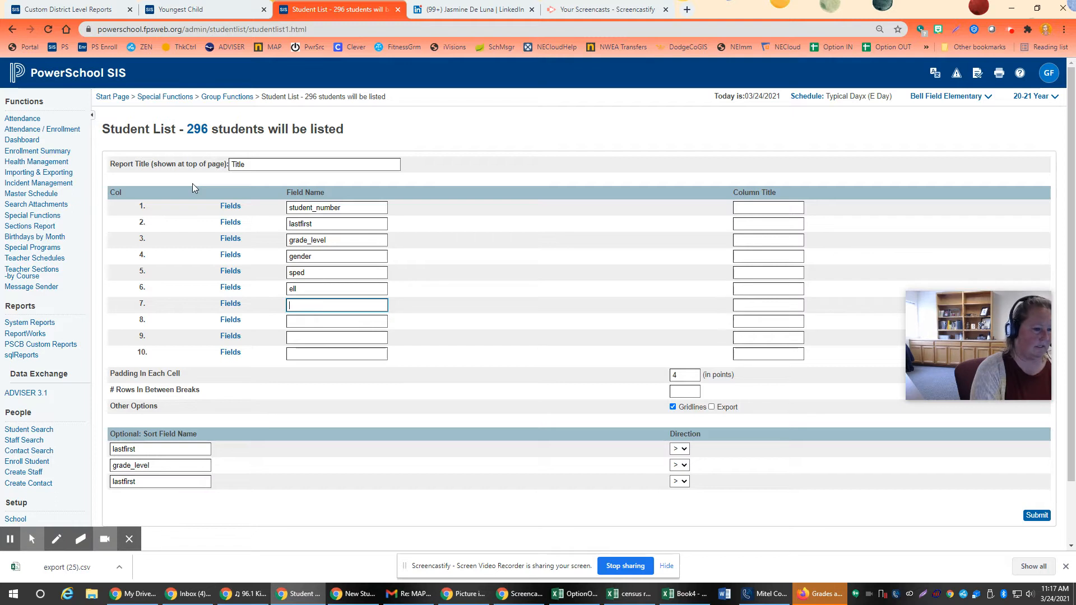
text(lunchstatus)
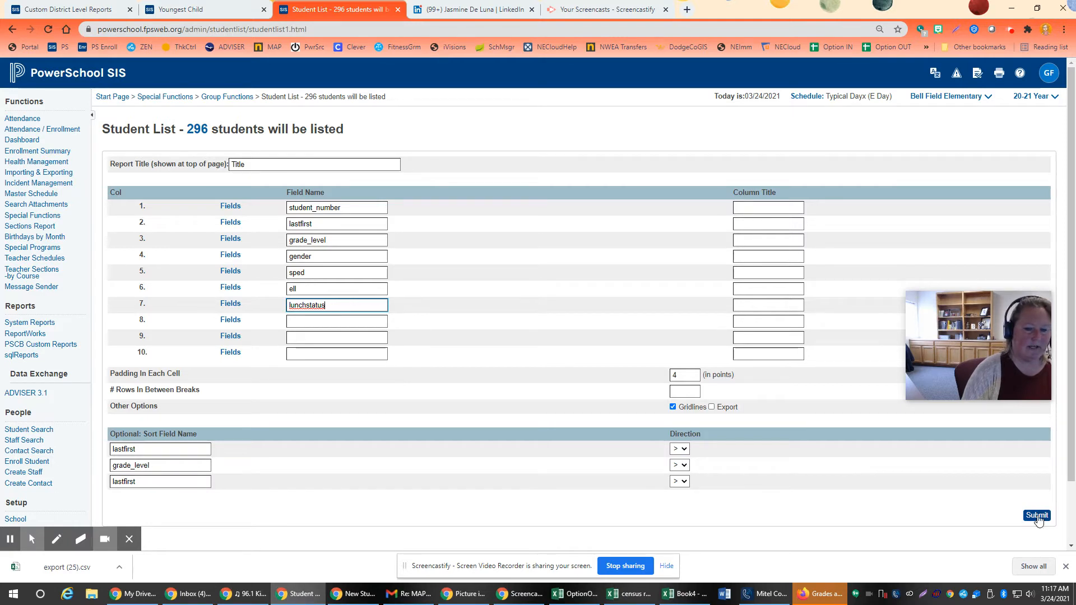
click(1037, 516)
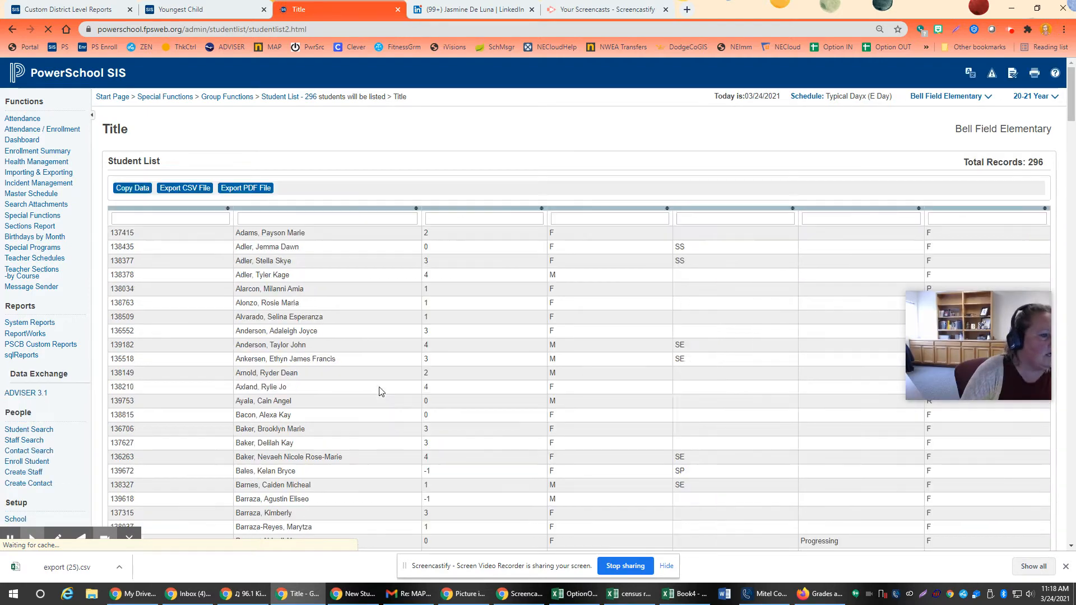
Step: Export the student list as a CSV file and open export (26).csv in a maximized Excel window
click(186, 189)
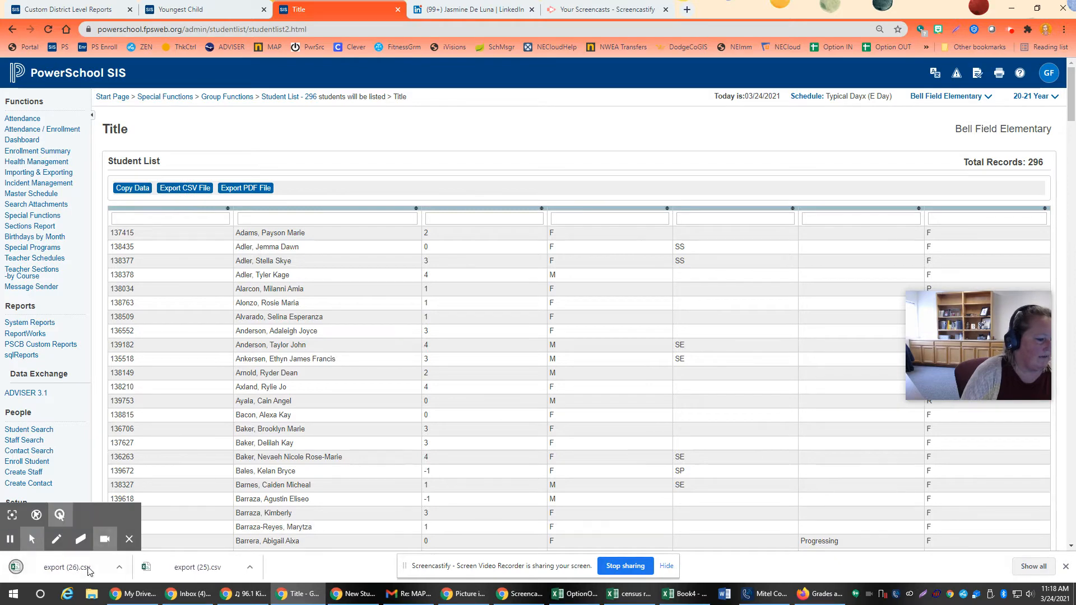
click(67, 567)
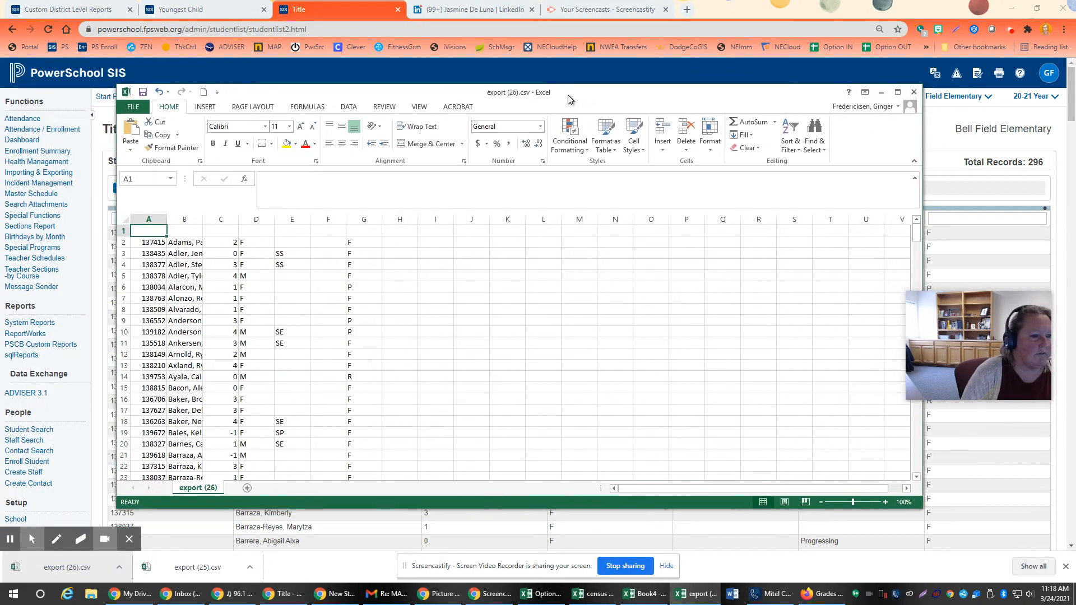
click(896, 91)
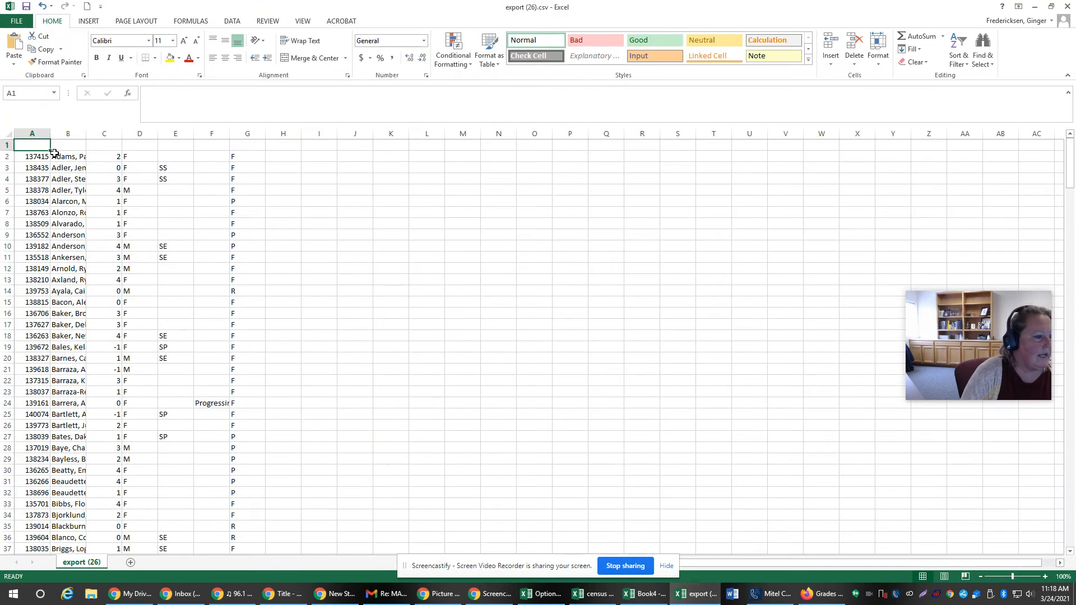
Step: Auto-fit the widths of columns A through G to their contents
click(39, 136)
drag(39, 136, 247, 137)
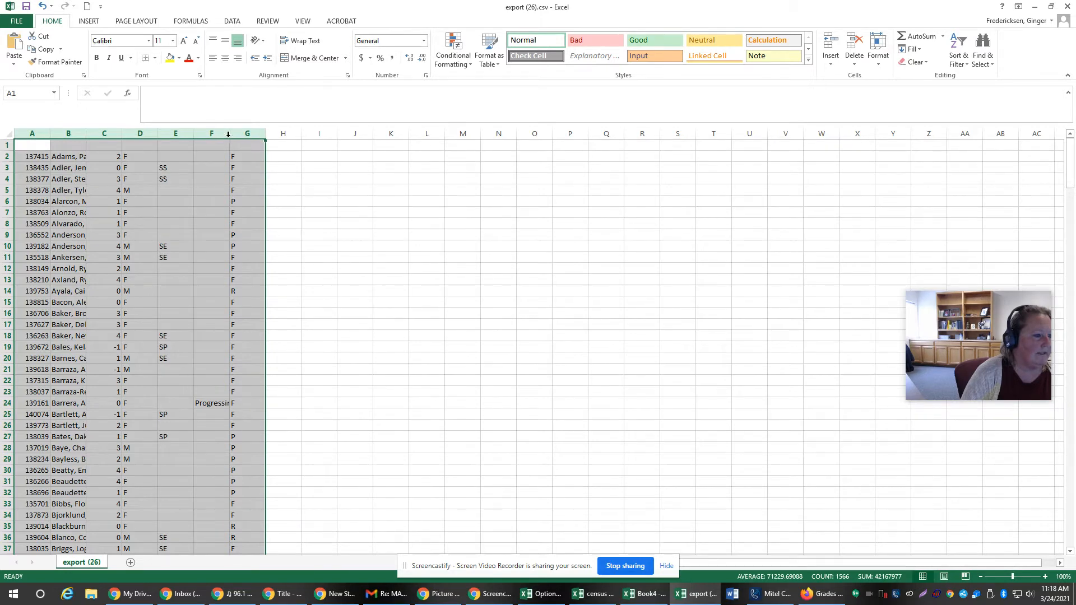
double_click(229, 135)
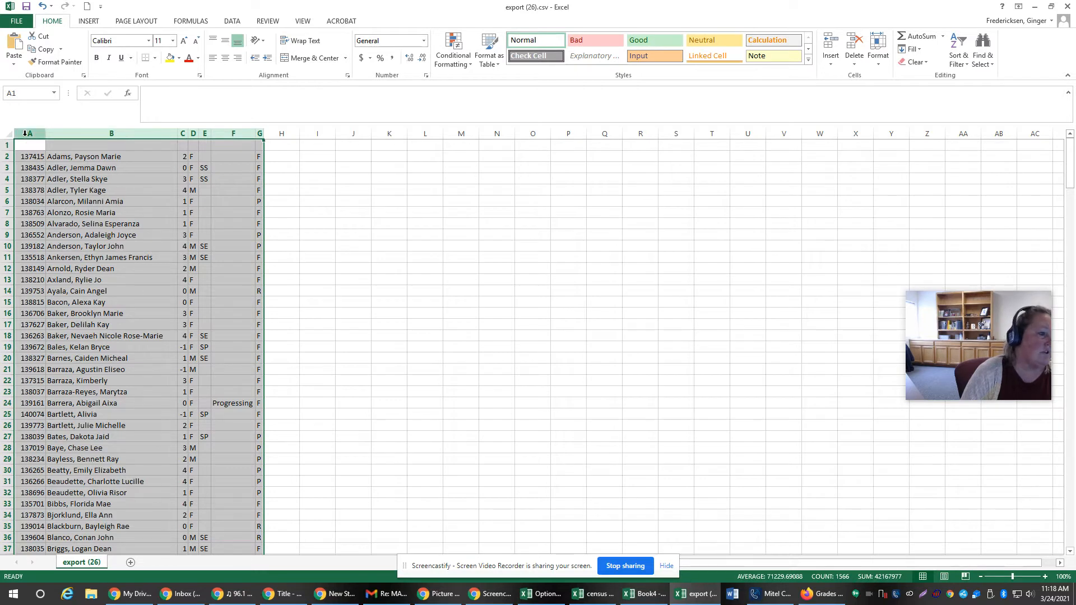
Step: Sort columns A through G by Column C from smallest to largest, with Column B from A to Z as the second level
drag(25, 135, 256, 140)
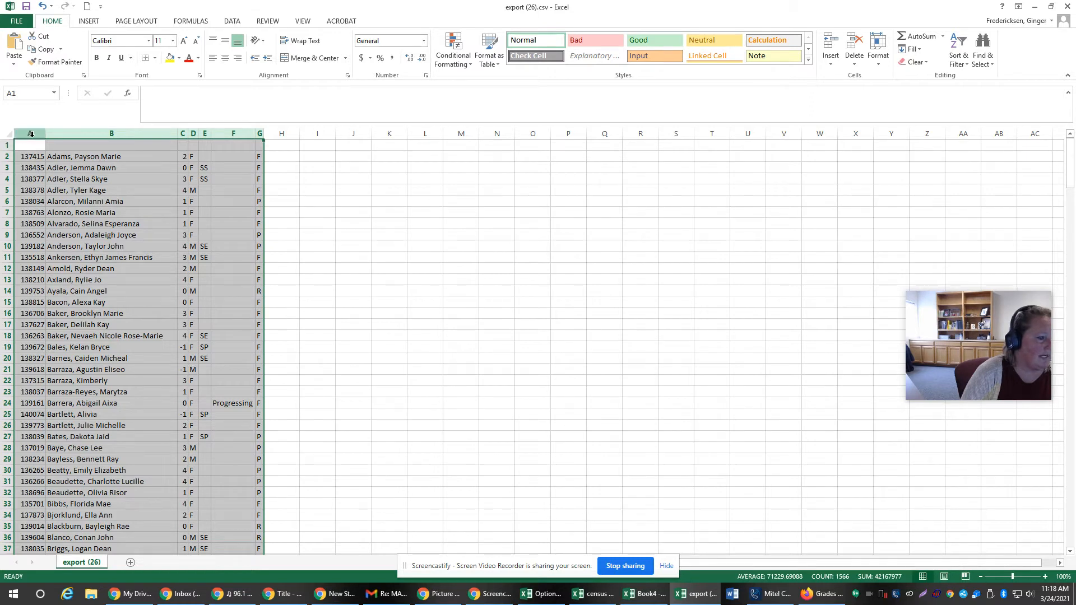
drag(31, 133, 262, 142)
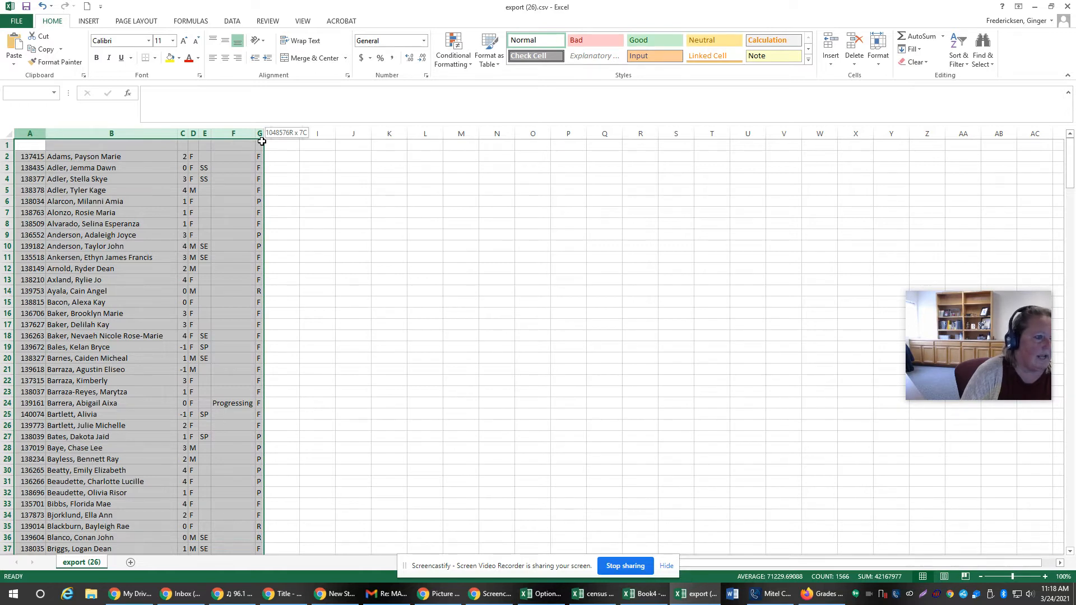
click(232, 21)
click(267, 59)
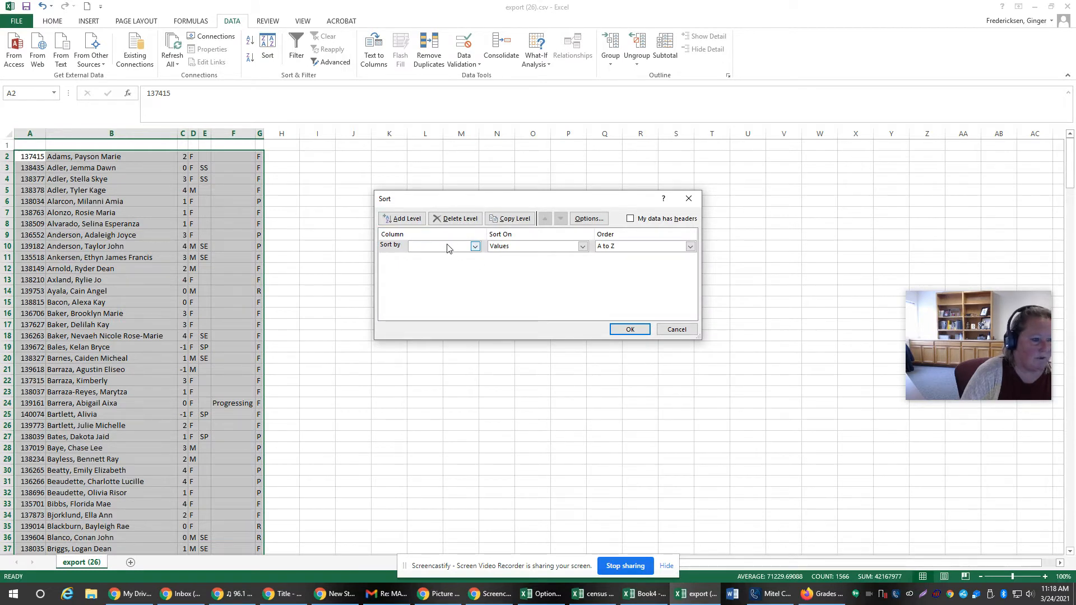
click(448, 247)
click(431, 272)
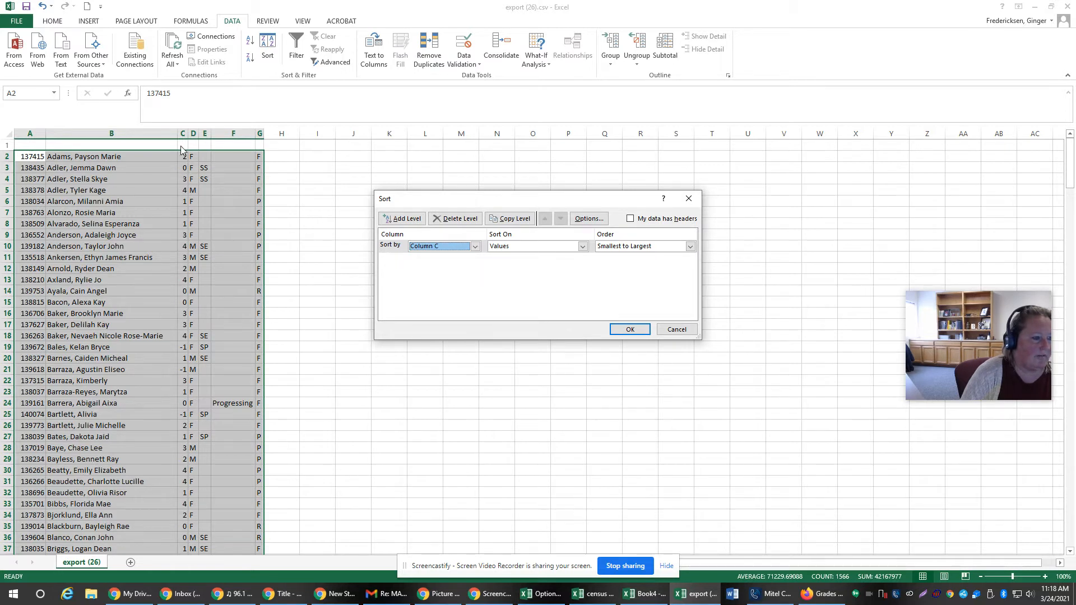
click(402, 219)
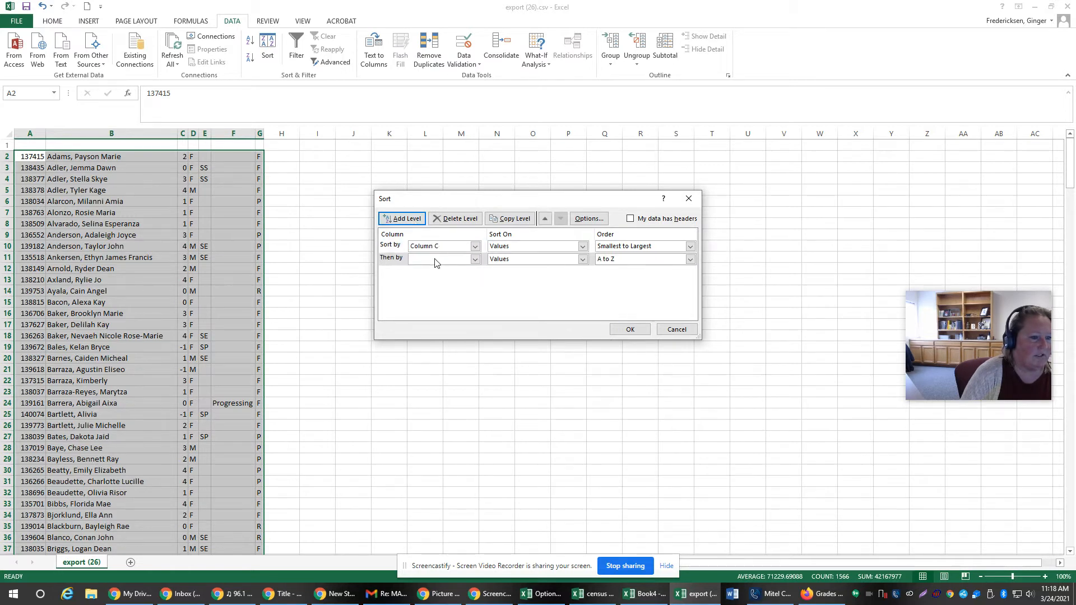
click(431, 261)
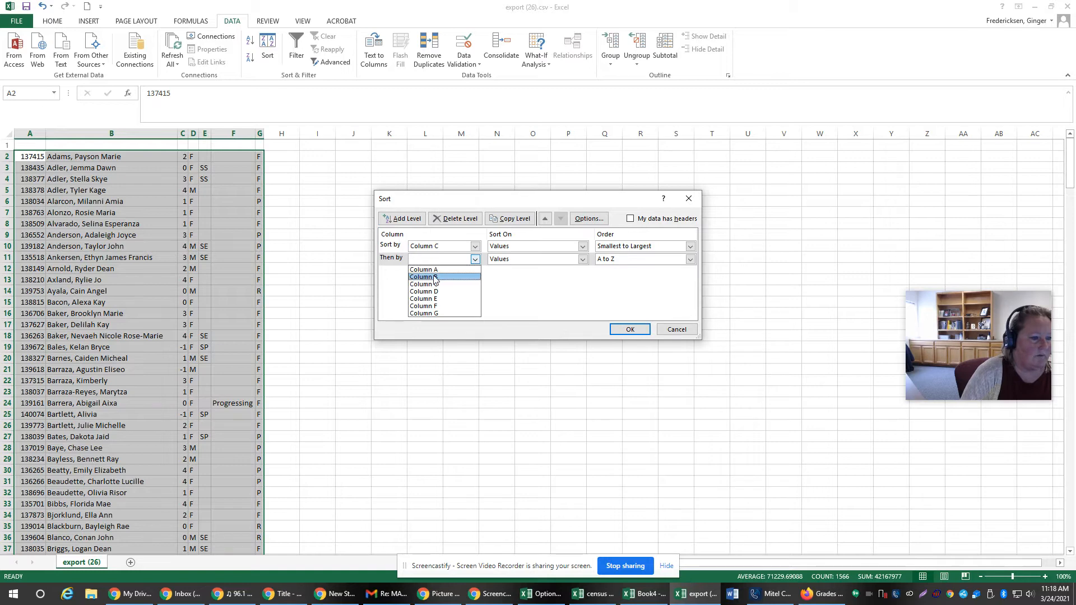
click(436, 277)
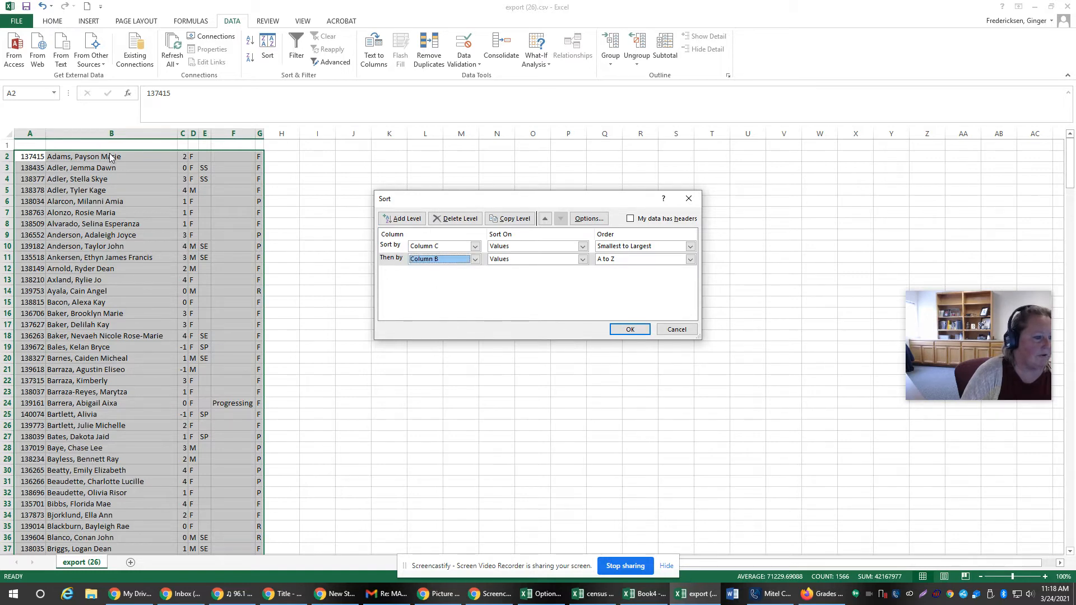
click(616, 332)
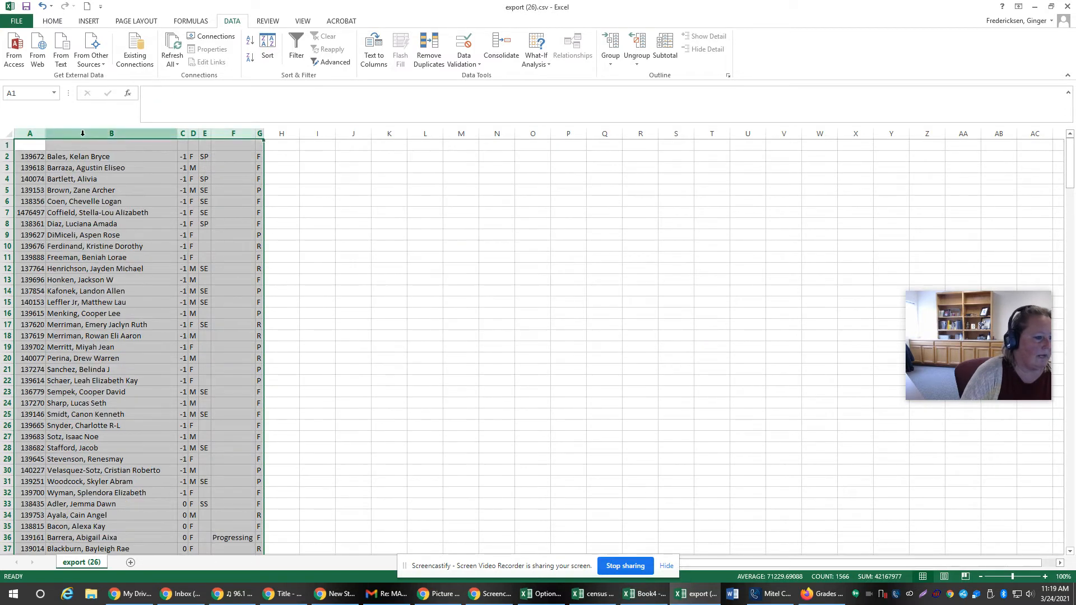
Step: Try to apply a filter to the blank row 1
click(5, 145)
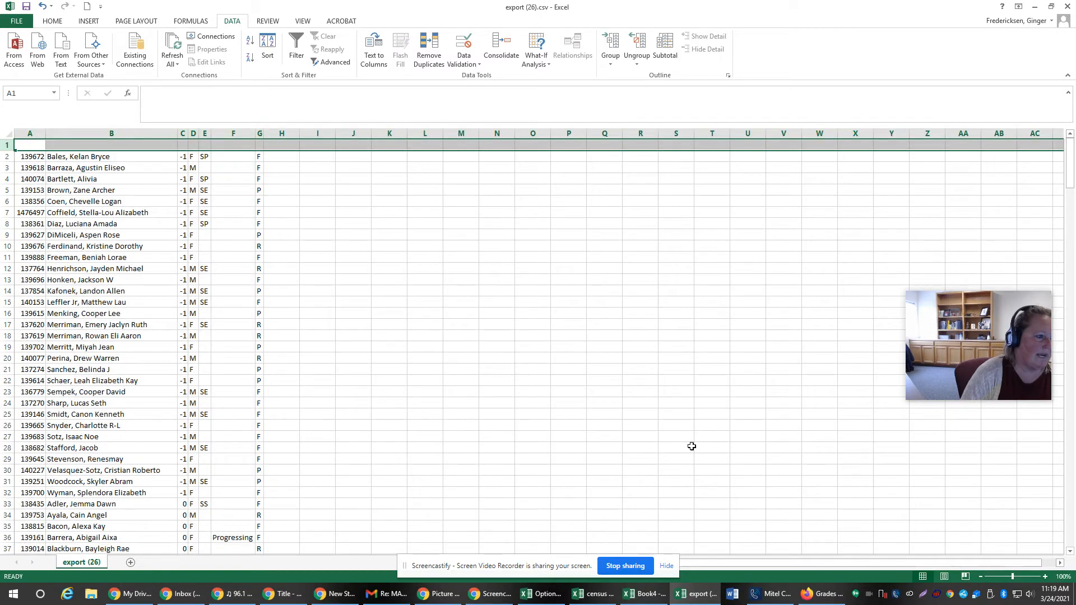
click(297, 59)
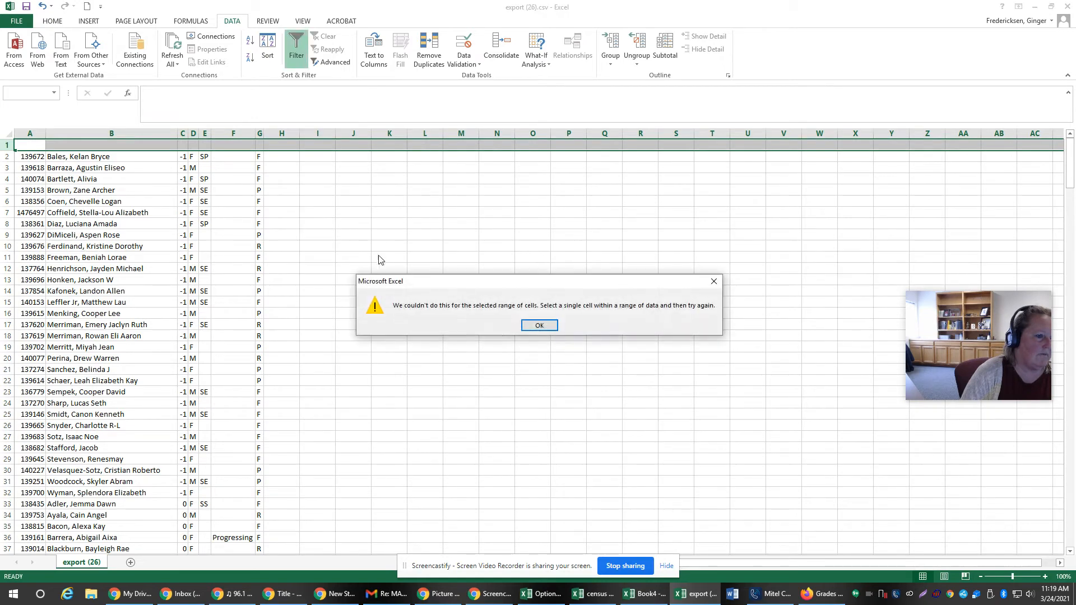
click(539, 326)
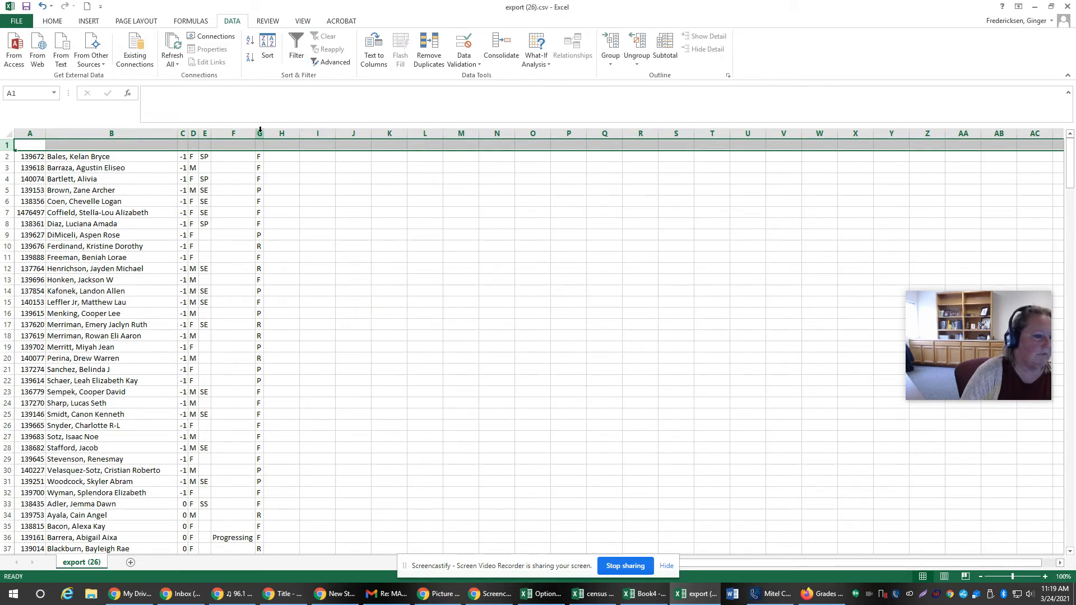
Step: Apply filters to the whole sheet and show only the rows with 0 in column C
click(8, 134)
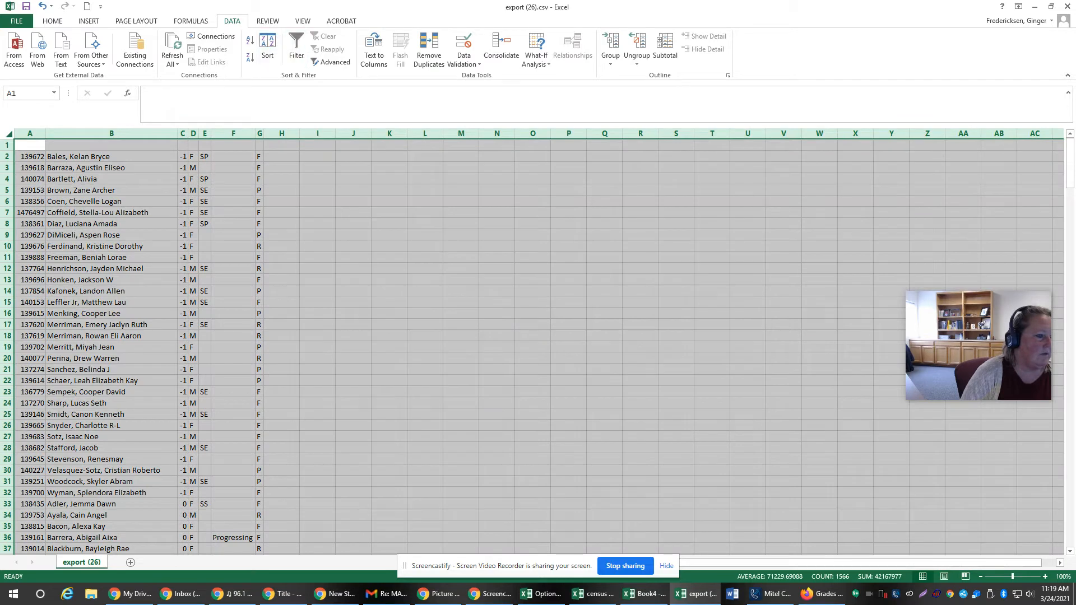
click(296, 51)
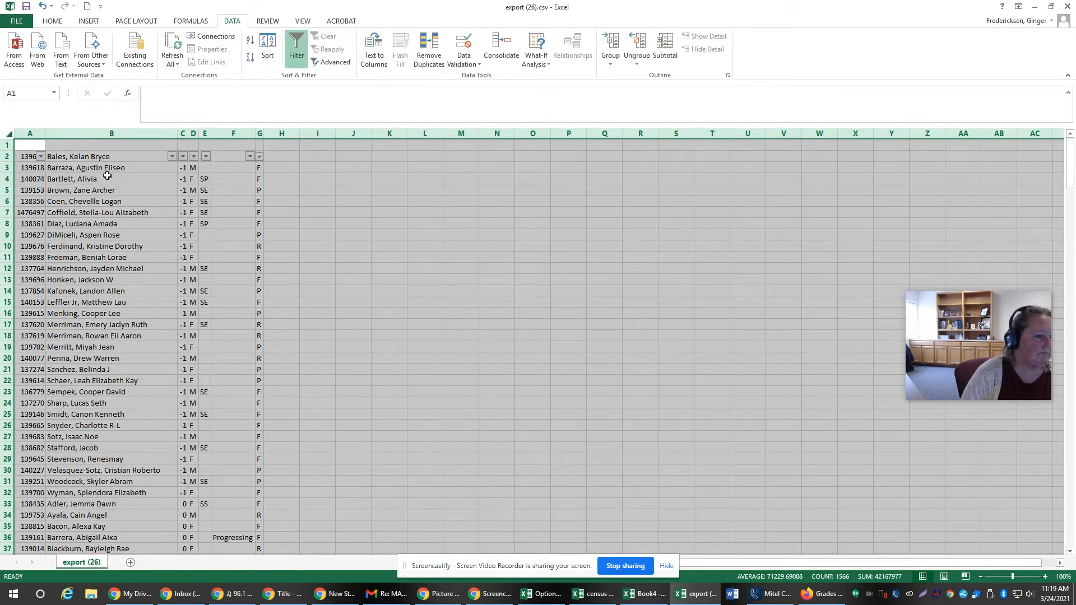
click(183, 156)
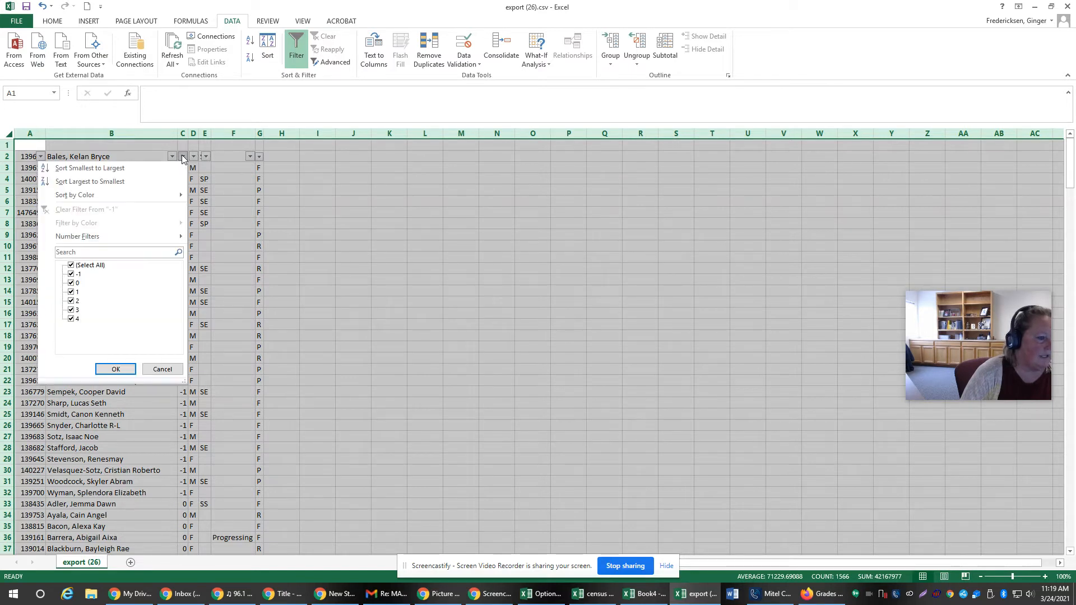
click(82, 265)
click(77, 283)
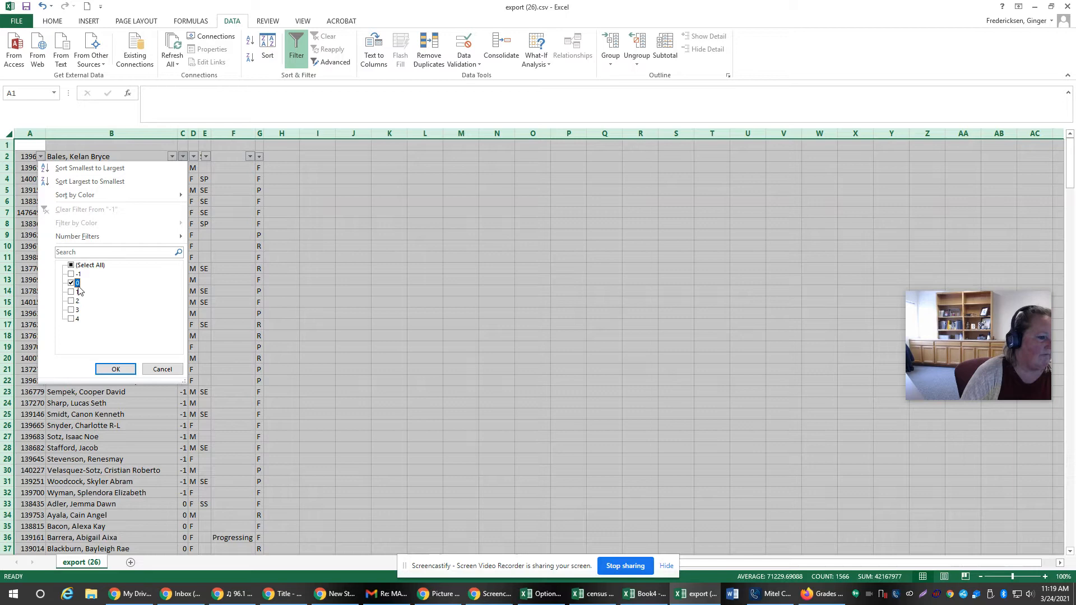
click(117, 371)
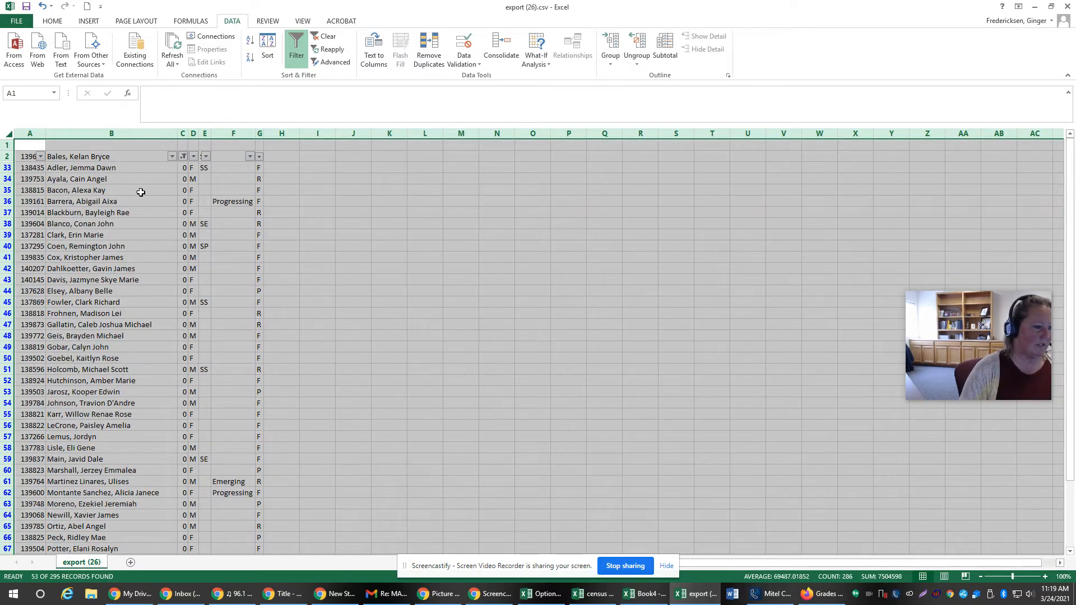
scroll(350, 365, down, 11)
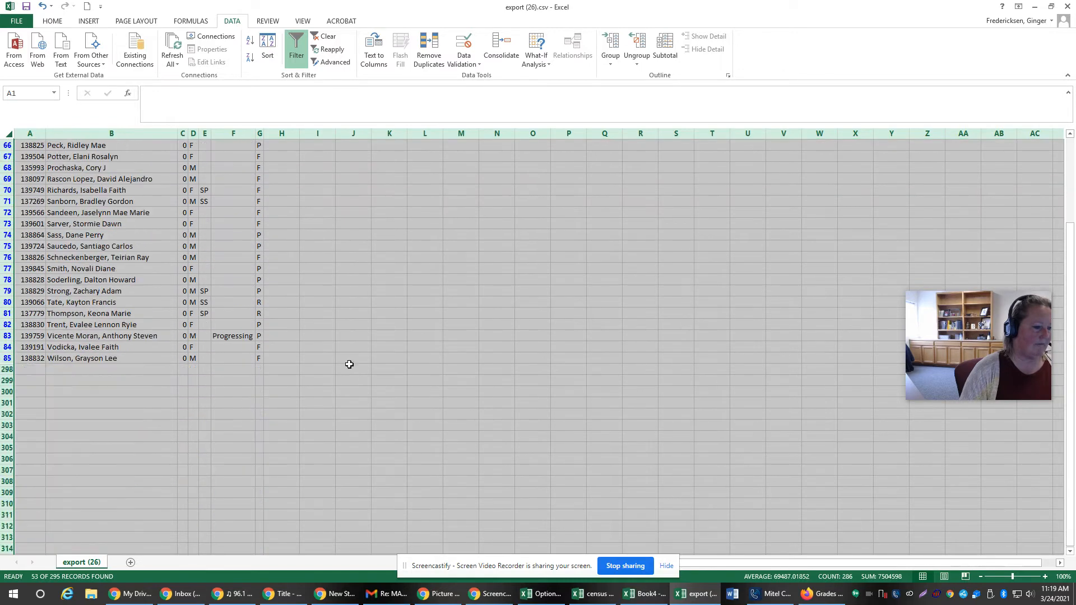
scroll(350, 361, up, 11)
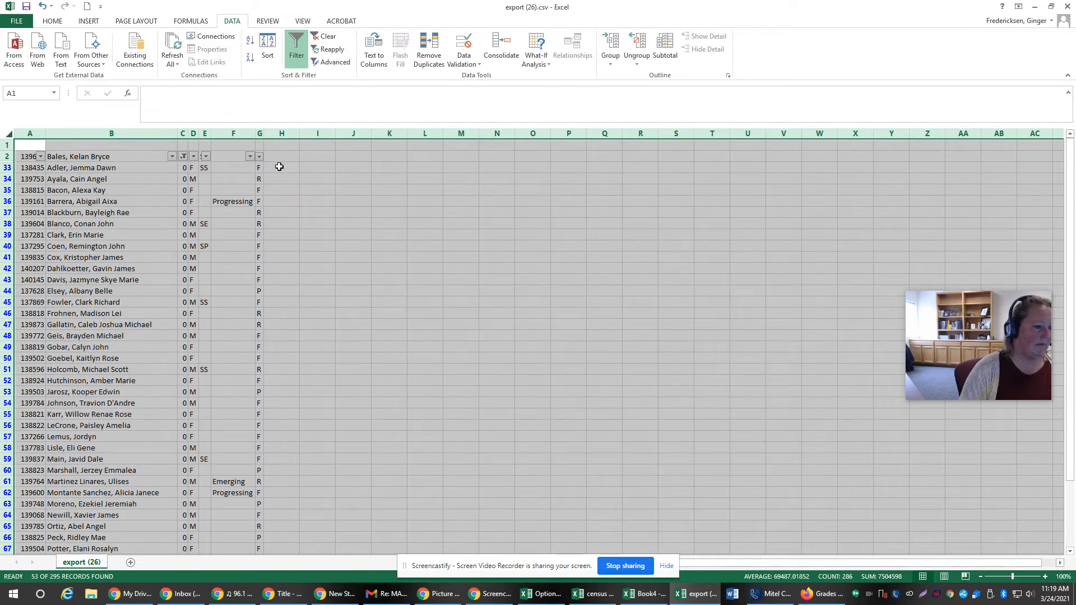
Step: Enter two placeholder teacher surnames alternately in cells H33 through H36
click(280, 166)
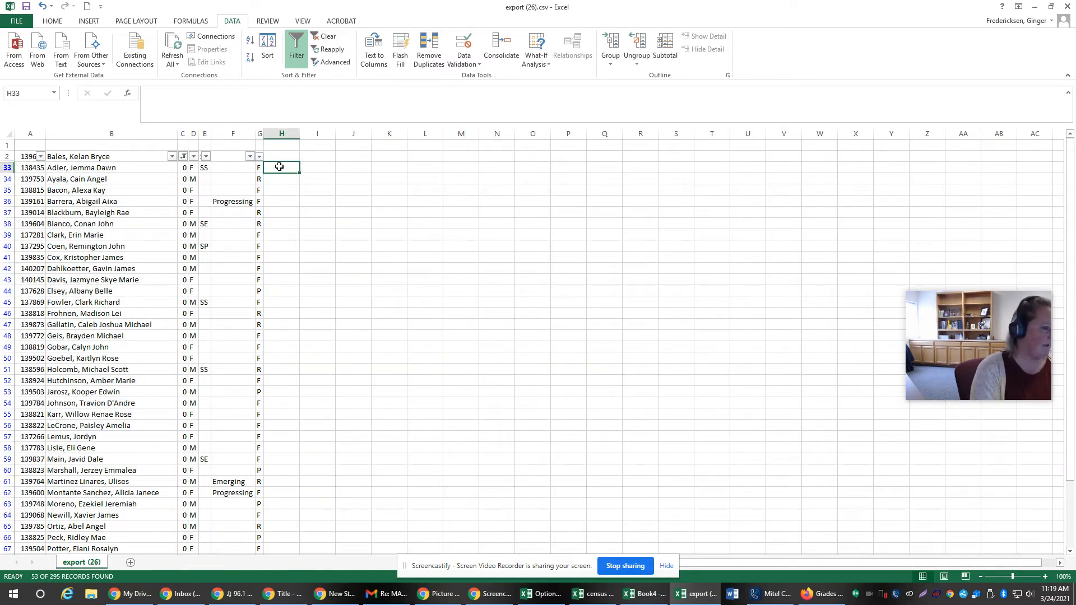
text(Smith)
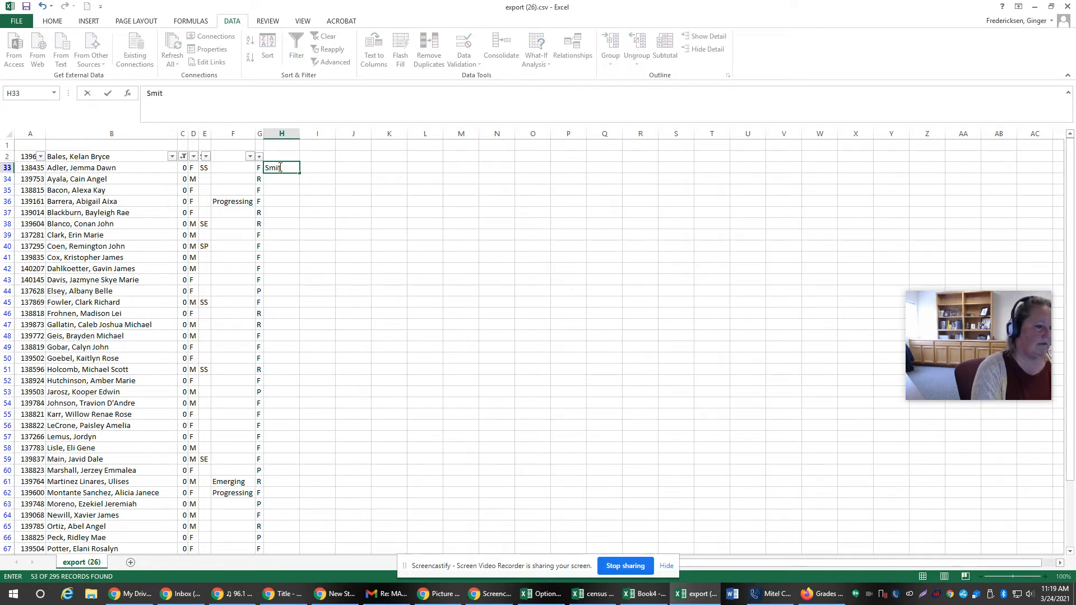
key(Return)
text(Jones)
key(Return)
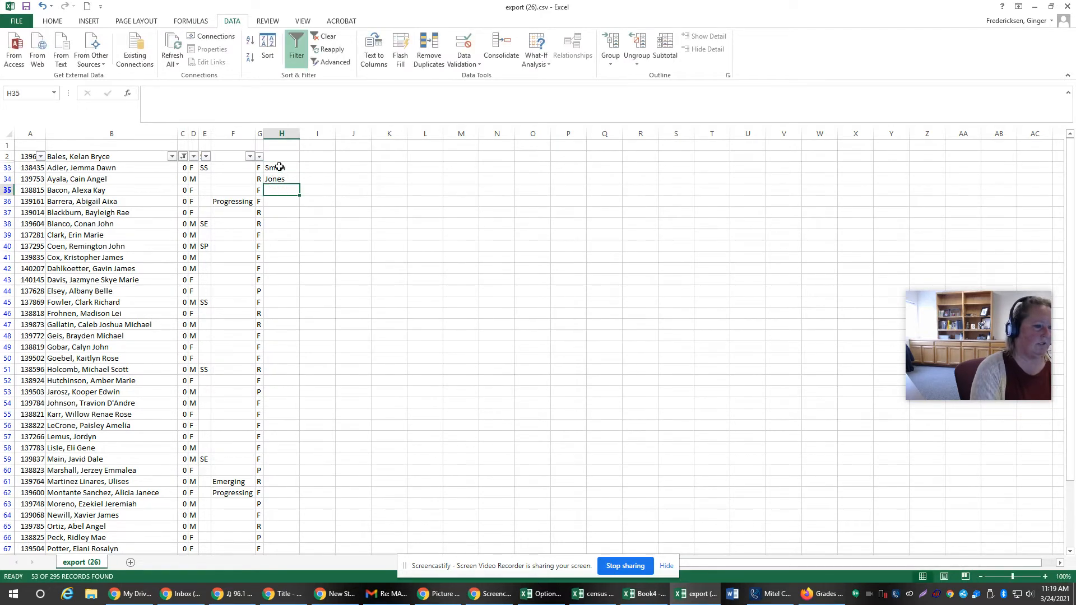
text(Smith)
key(Return)
text(Jones)
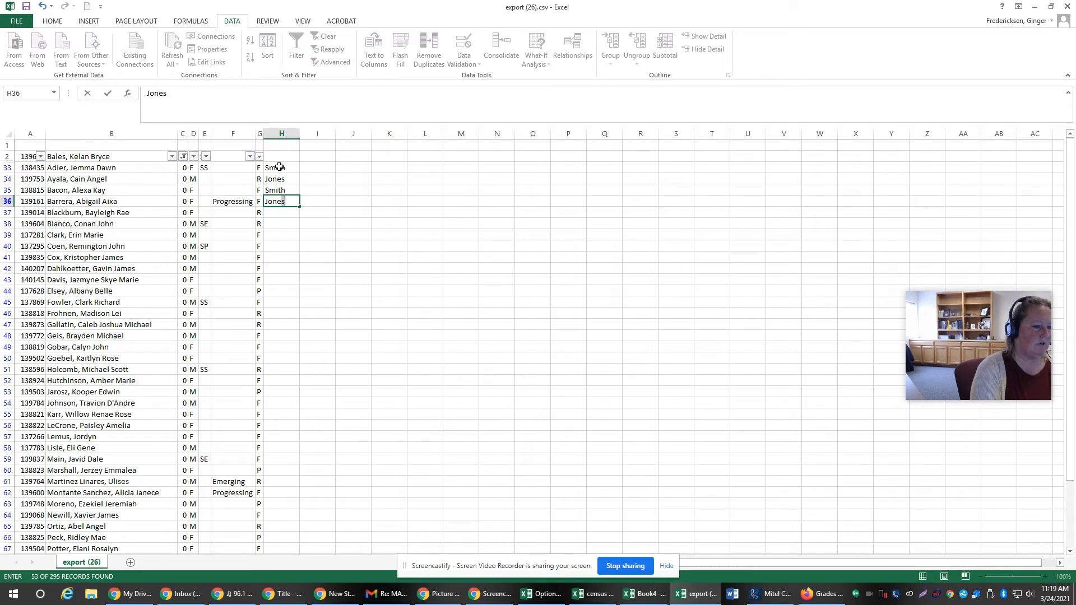
key(Return)
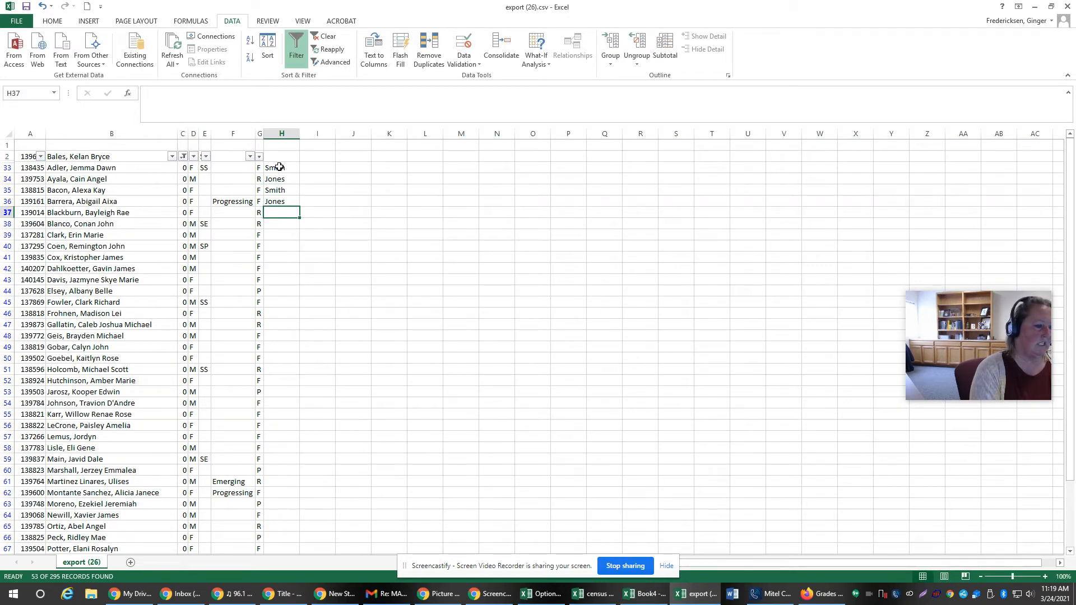
Step: Enter a third placeholder surname in H37 and H38 and the first two in H39 and H40, and select H33:H40
text(Da)
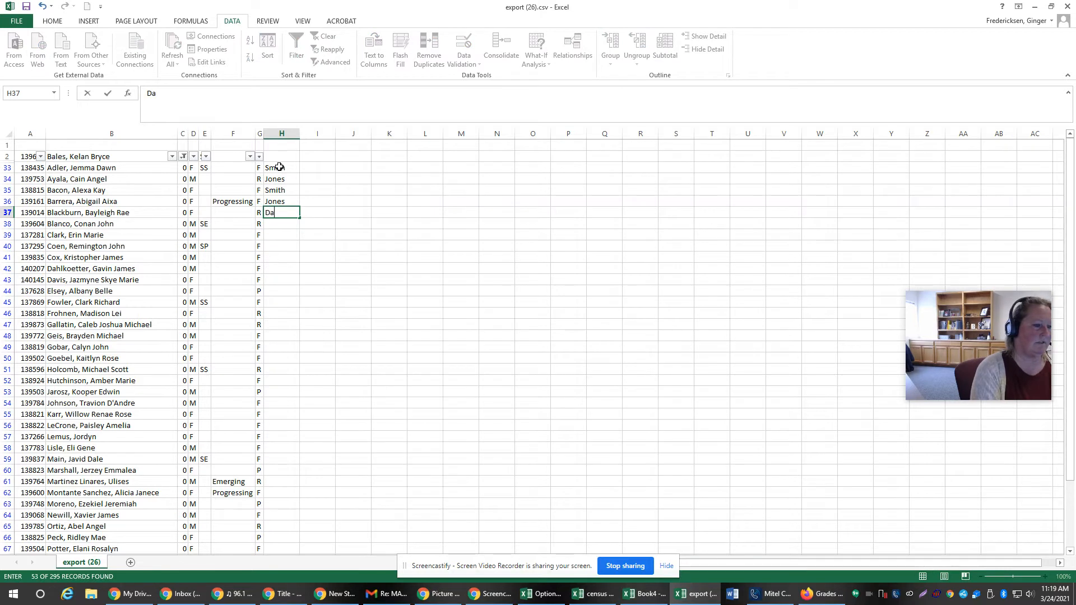
text(wson)
key(BackSpace)
key(BackSpace)
text(son)
key(Return)
text(D)
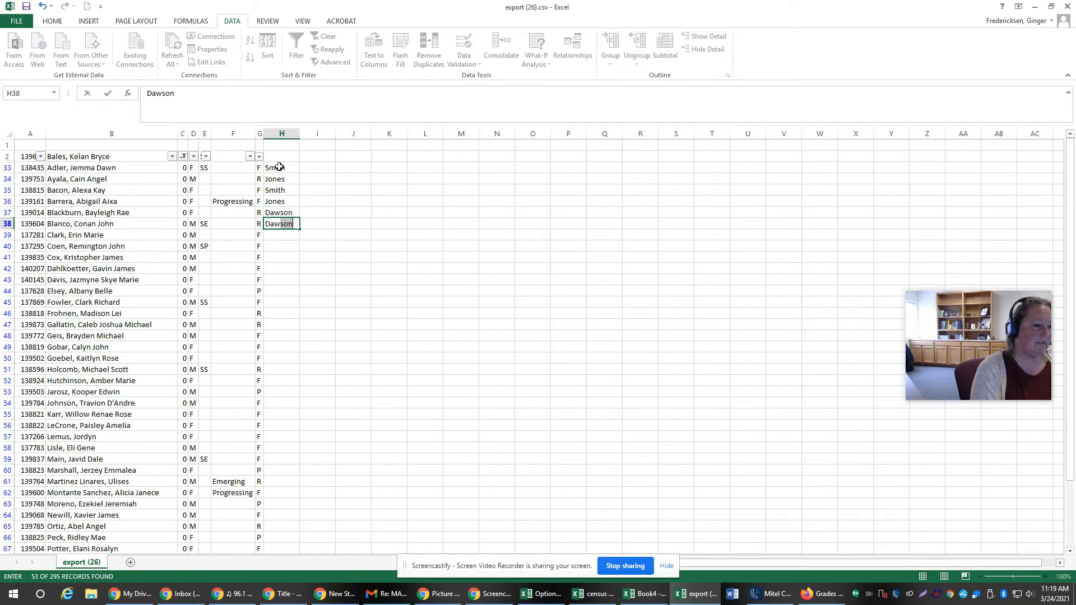
text(aw)
key(Return)
text(Smith)
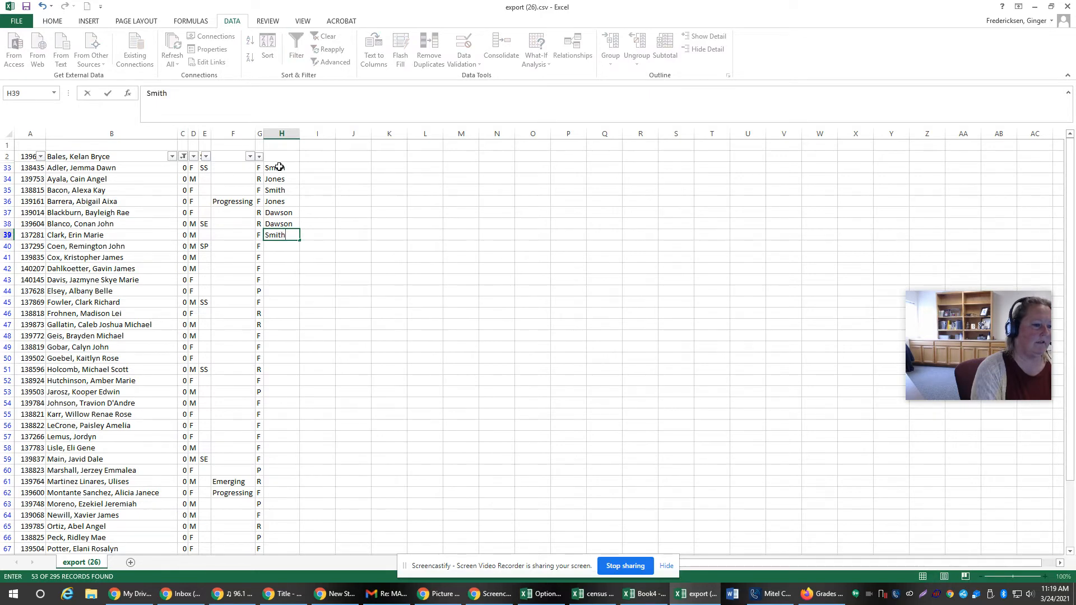
key(Return)
text(J)
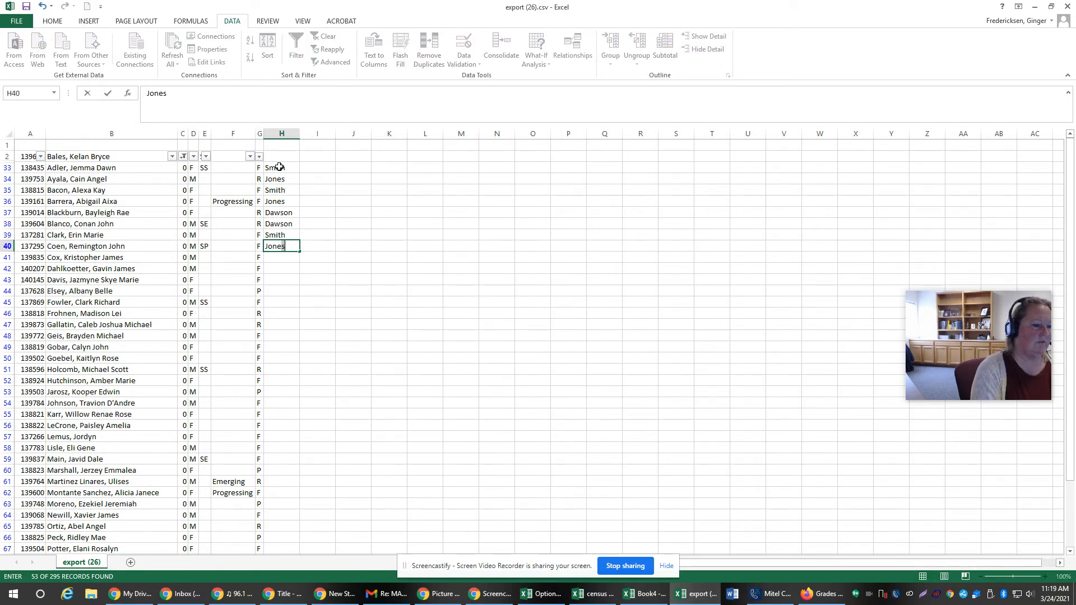
text(ones)
key(Return)
drag(279, 167, 280, 246)
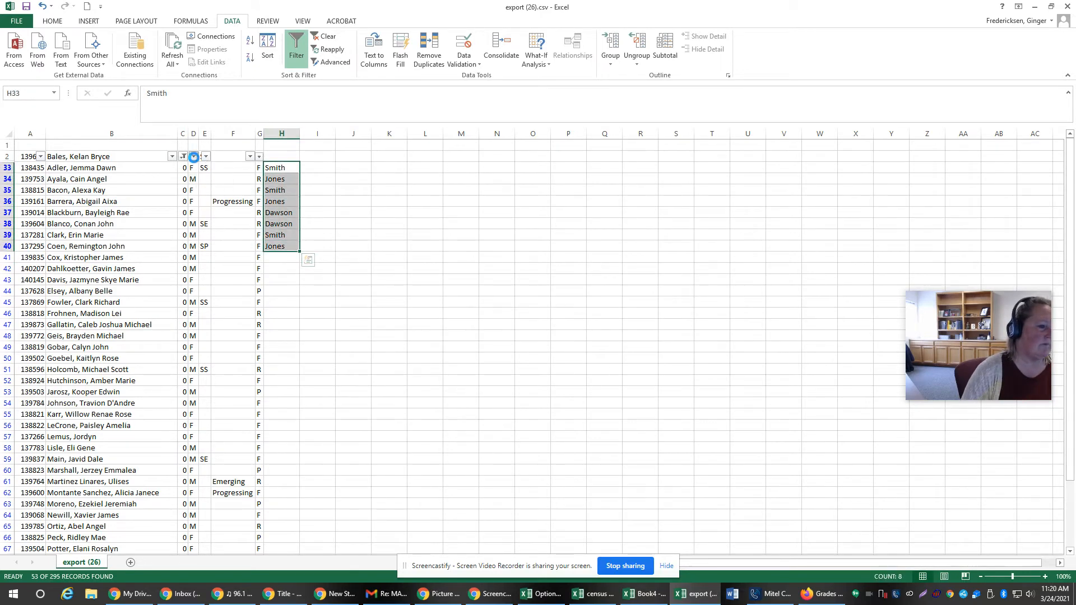
Step: Filter column D to show only the F rows
click(194, 158)
click(83, 265)
click(84, 275)
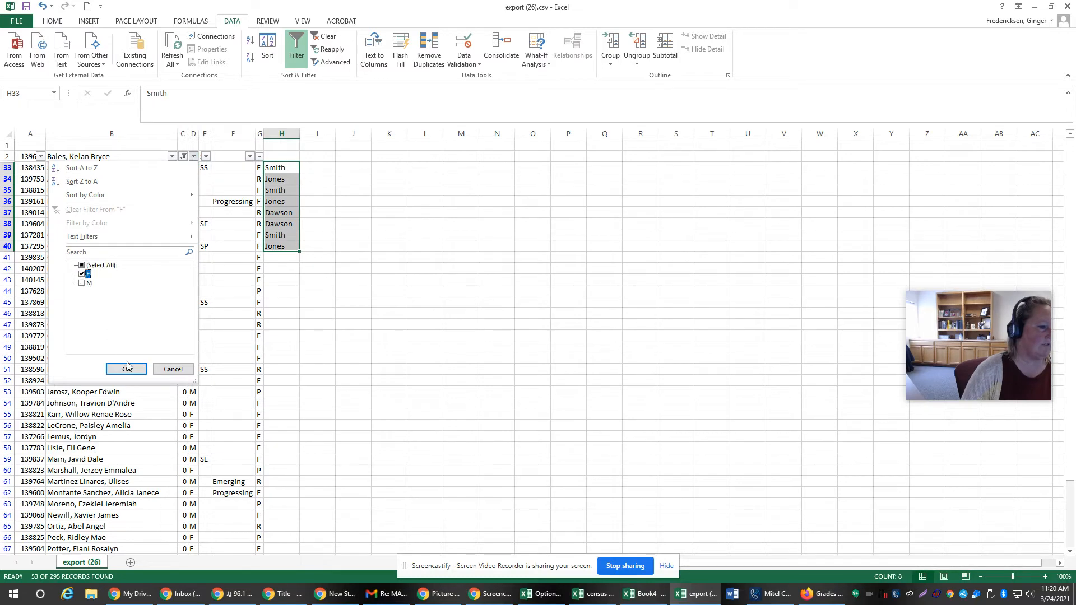
click(126, 369)
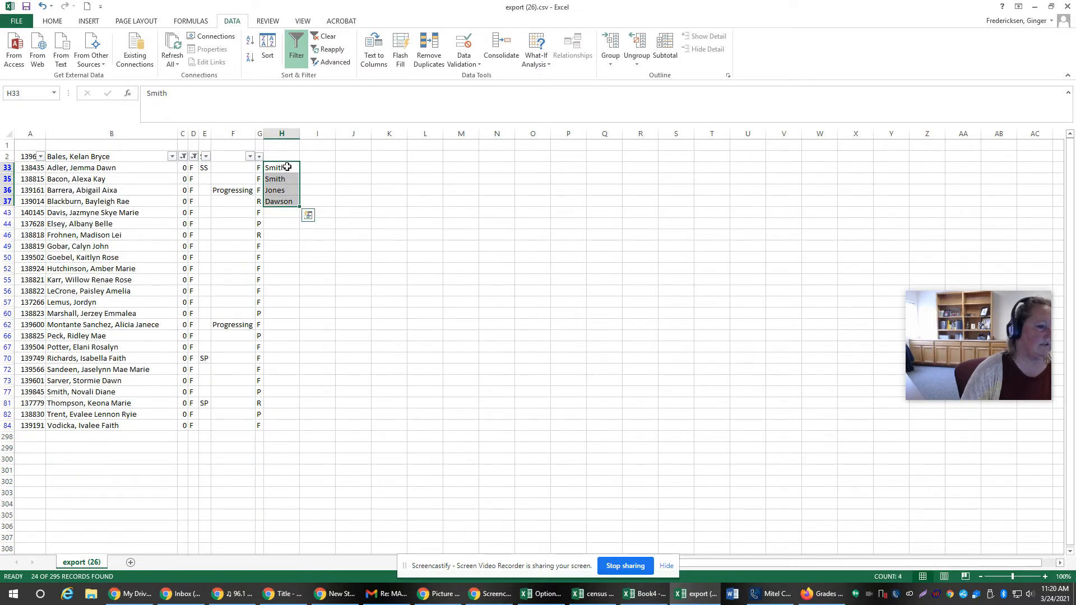
Step: Replace the entries in H35, H36 and H37 with the second, third and first placeholder surnames respectively
click(284, 168)
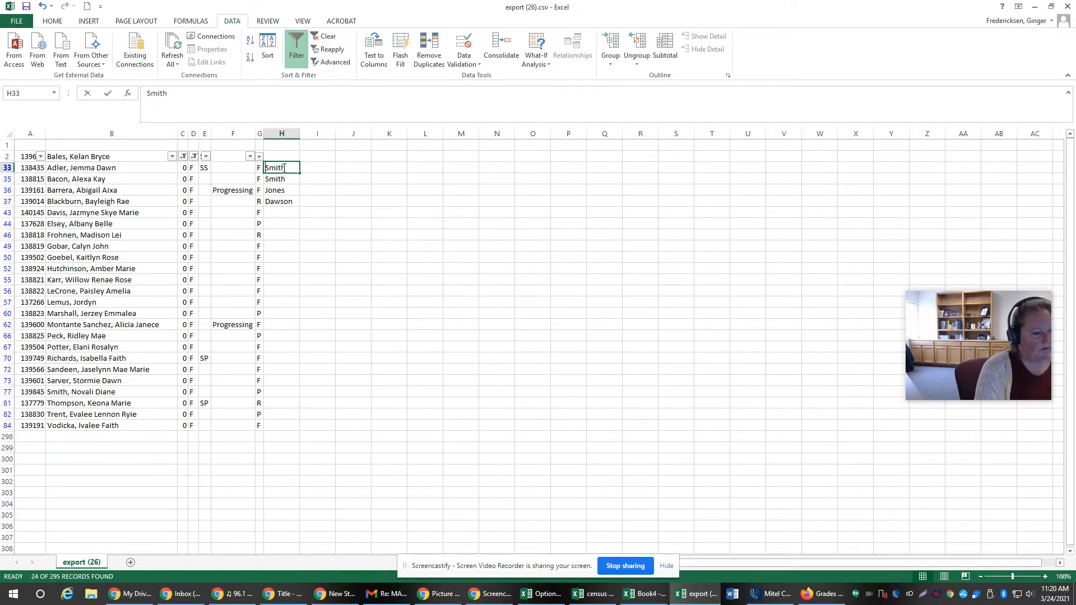
key(Down)
text(Jones)
key(Return)
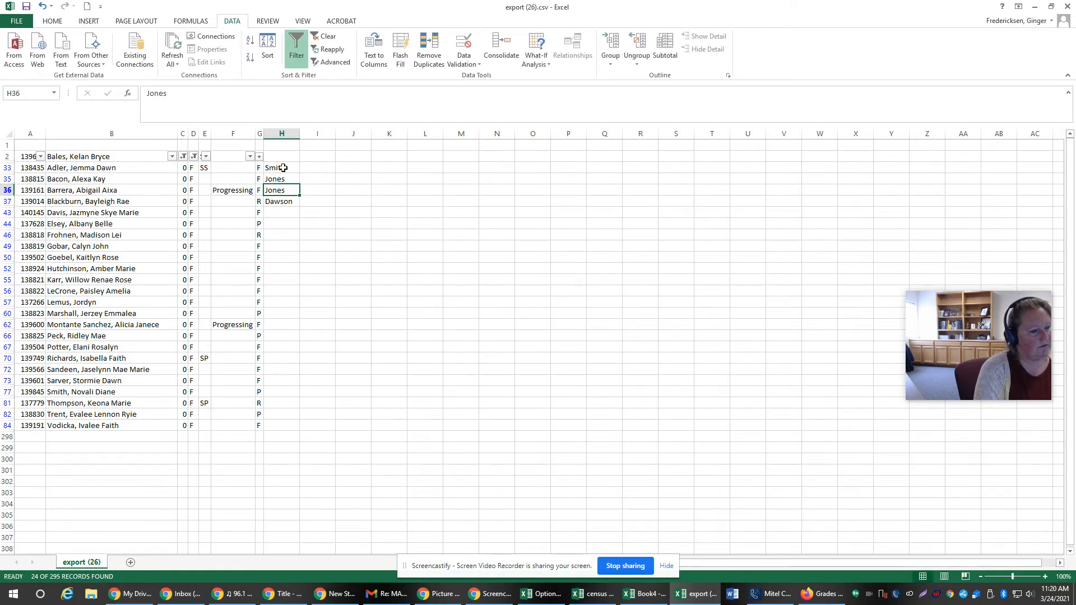
text(Dawson)
key(Return)
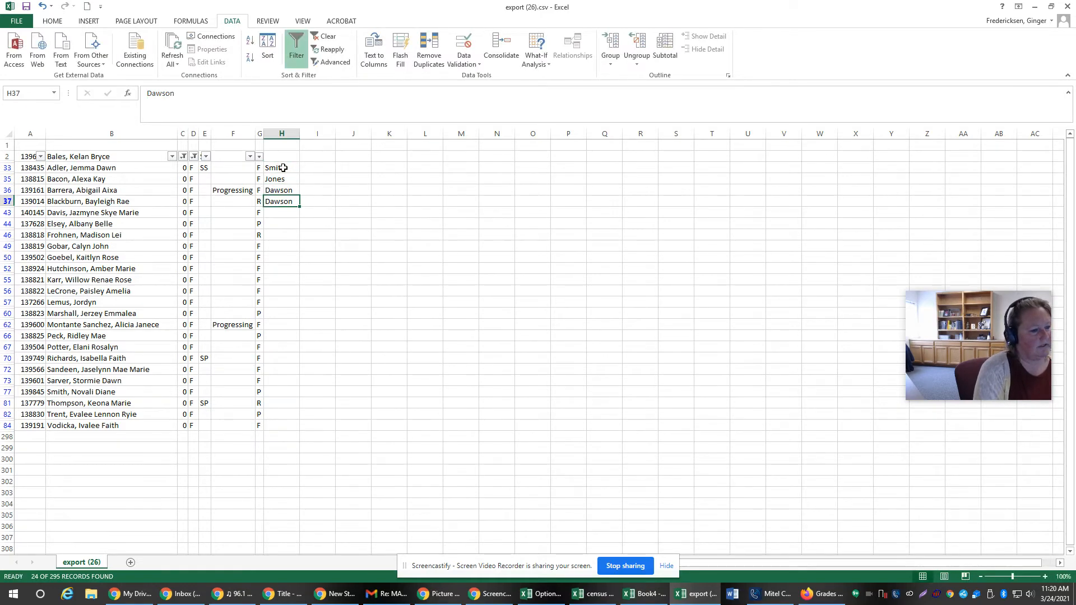
text(Smith)
key(Return)
Step: Continue the three-surname rotation in H43, H44, H46, H49 and H50, starting with the second surname
text(J)
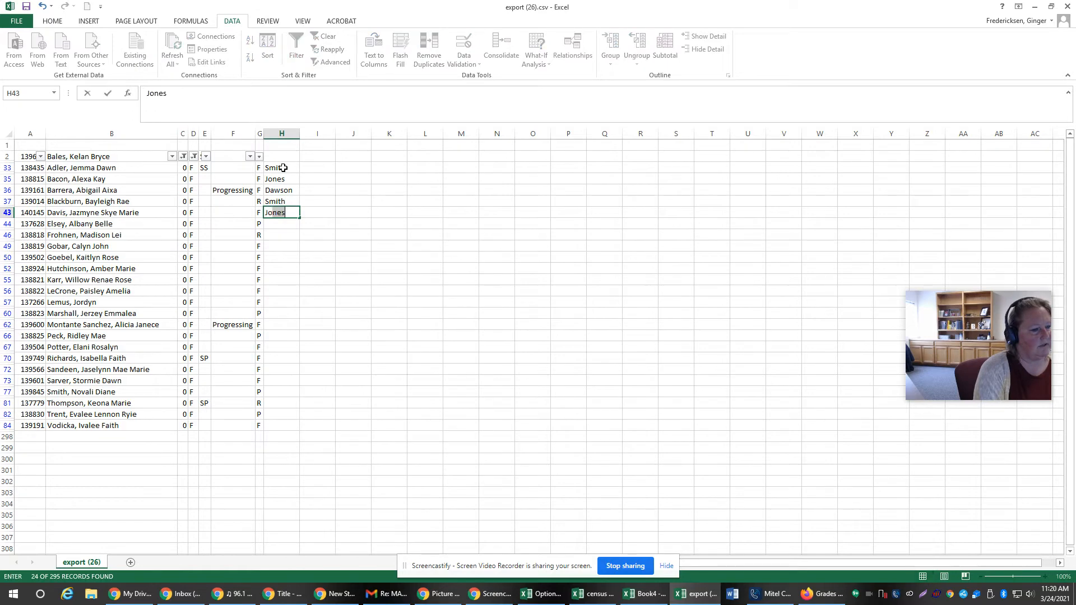
text(ones)
key(Return)
text(Dawson)
key(Return)
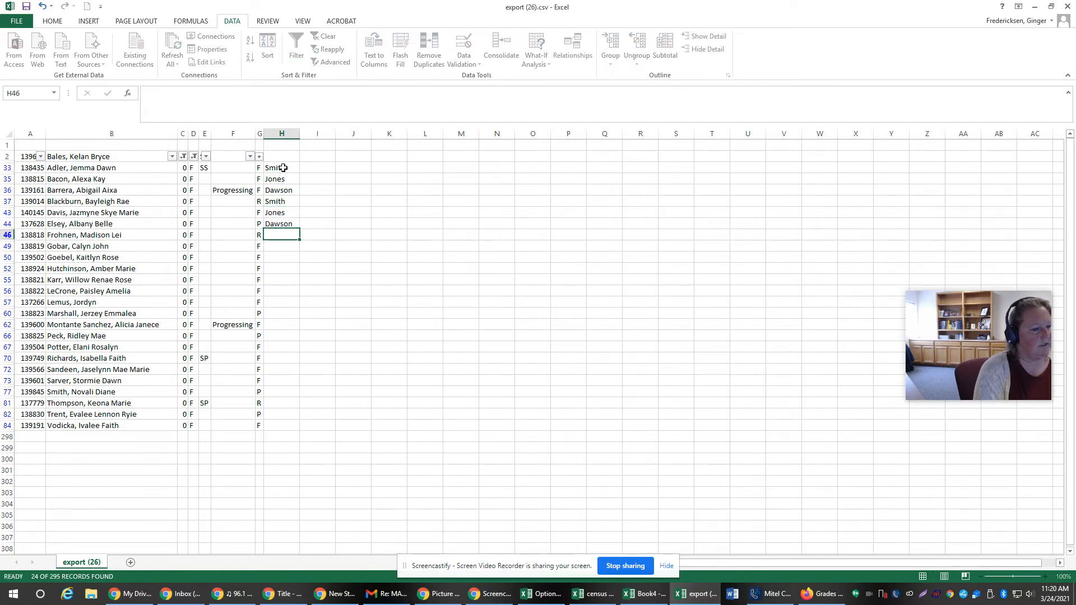
text(Smith)
key(Return)
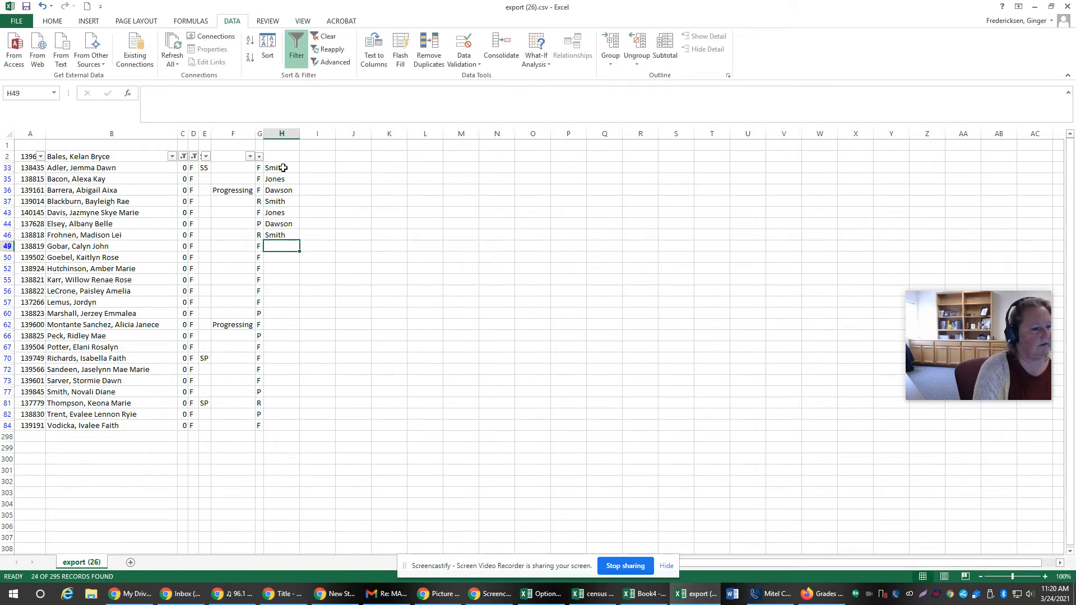
text(Jones)
key(Return)
text(Daw)
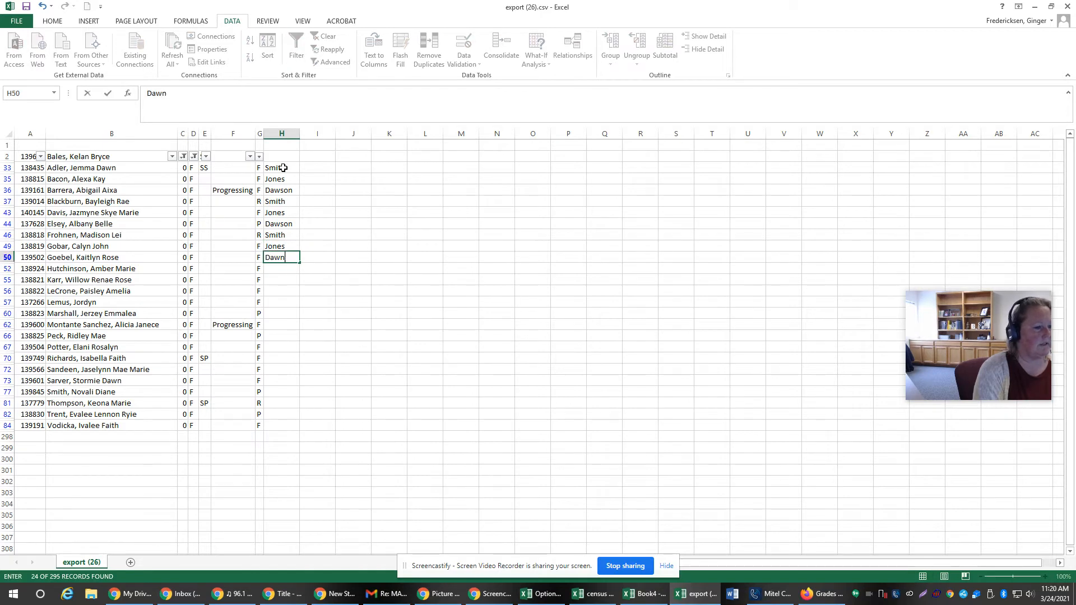
text(son)
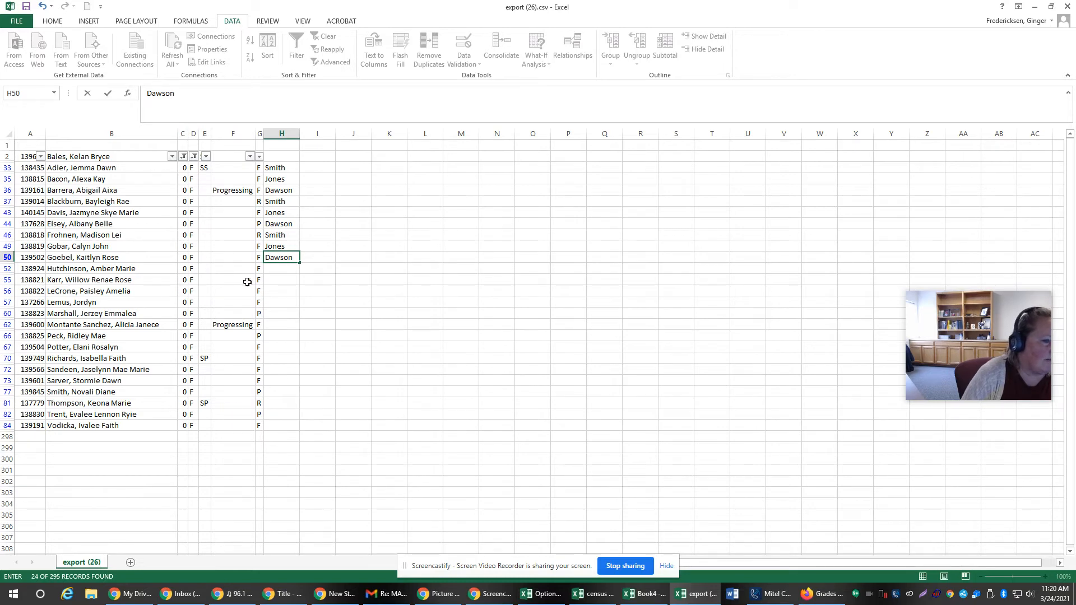
click(285, 189)
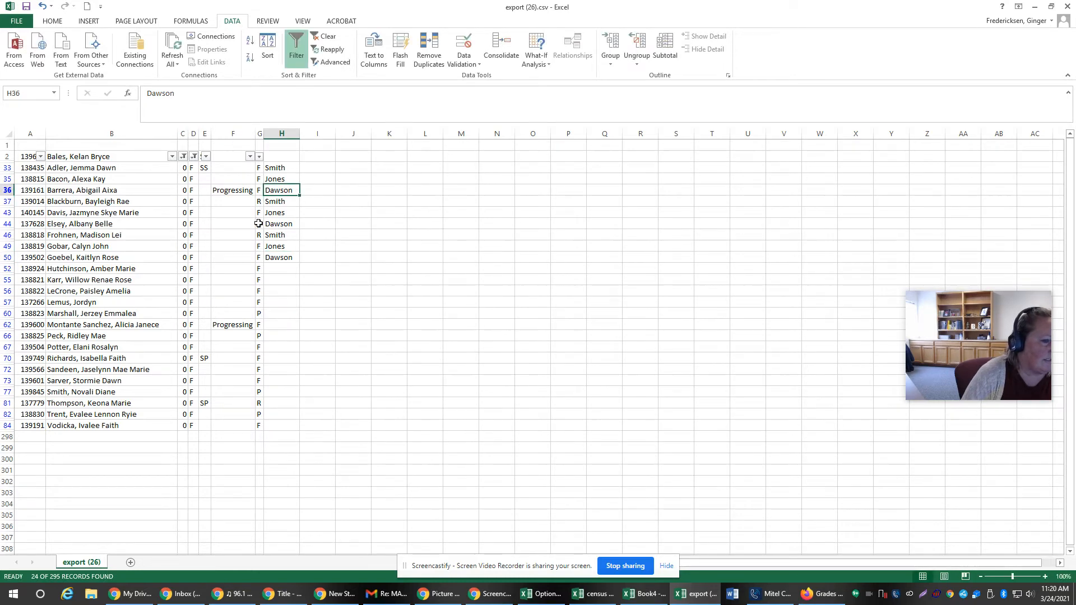
click(275, 323)
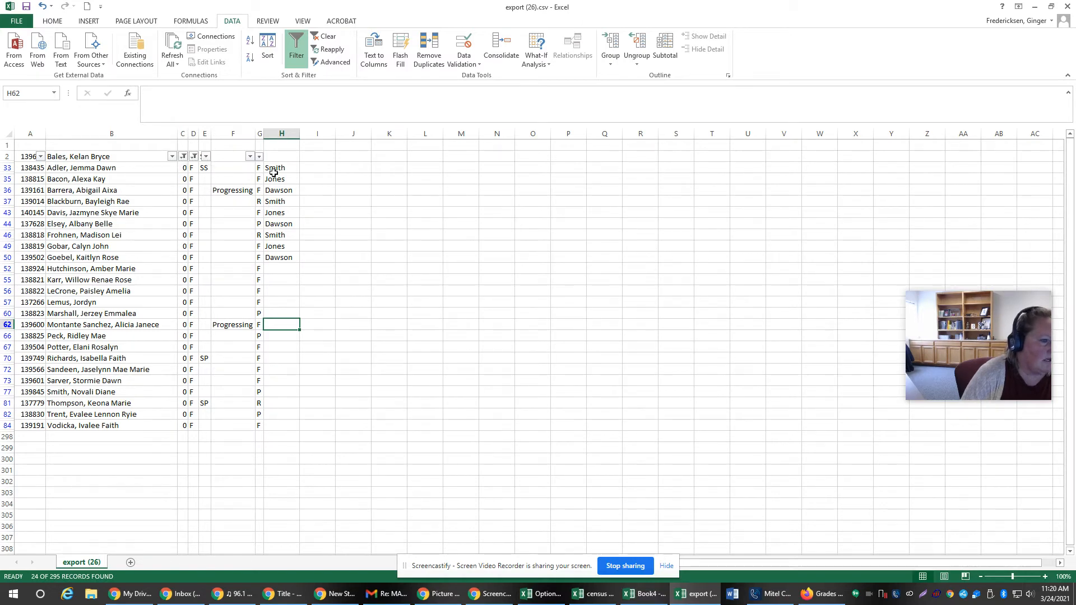
Step: Reset the column D filter to show both F and M rows
click(196, 159)
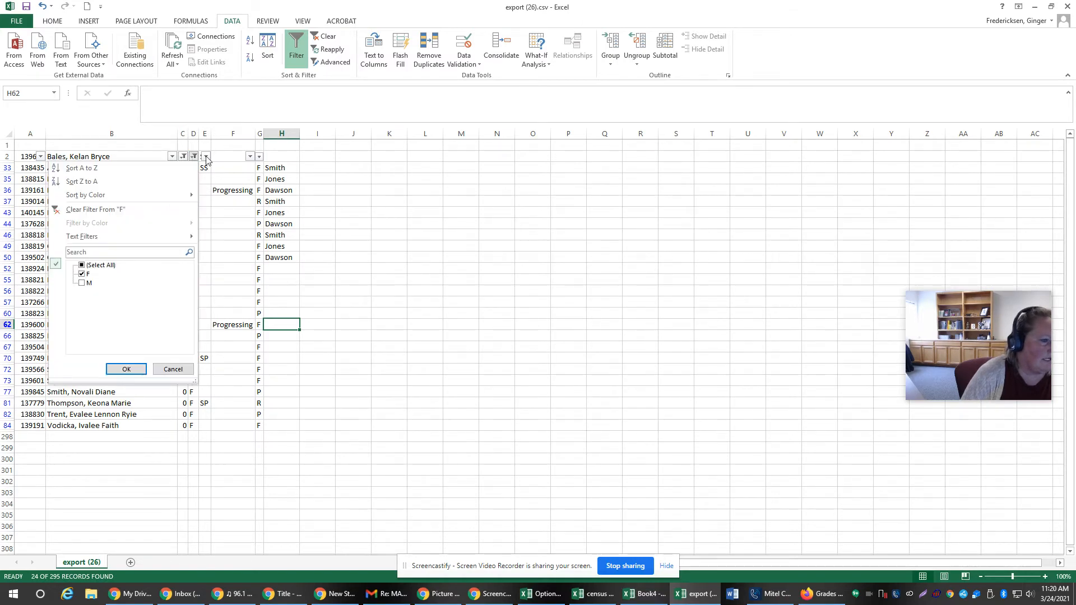
click(90, 265)
click(122, 368)
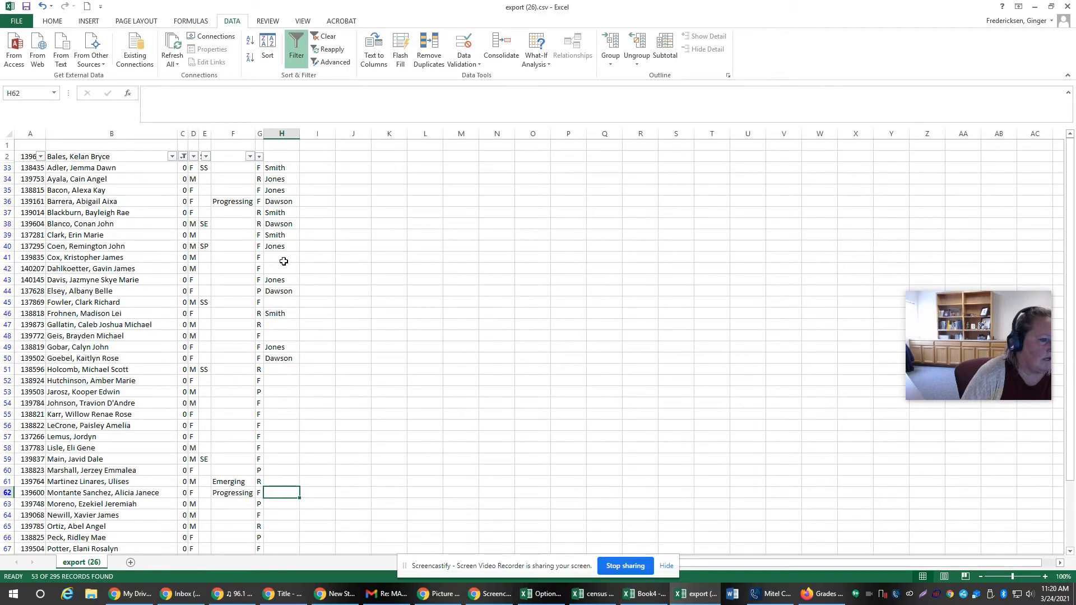
Step: Enter the first placeholder surname in H41 and the second placeholder surname in H42
click(284, 261)
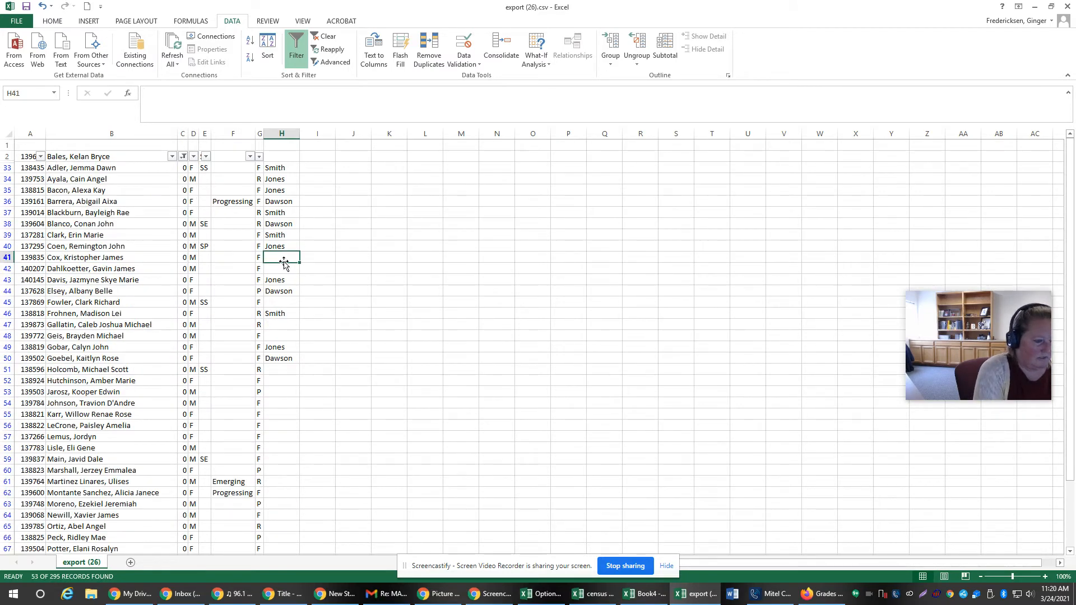
text(Smith)
key(Return)
text(Jones)
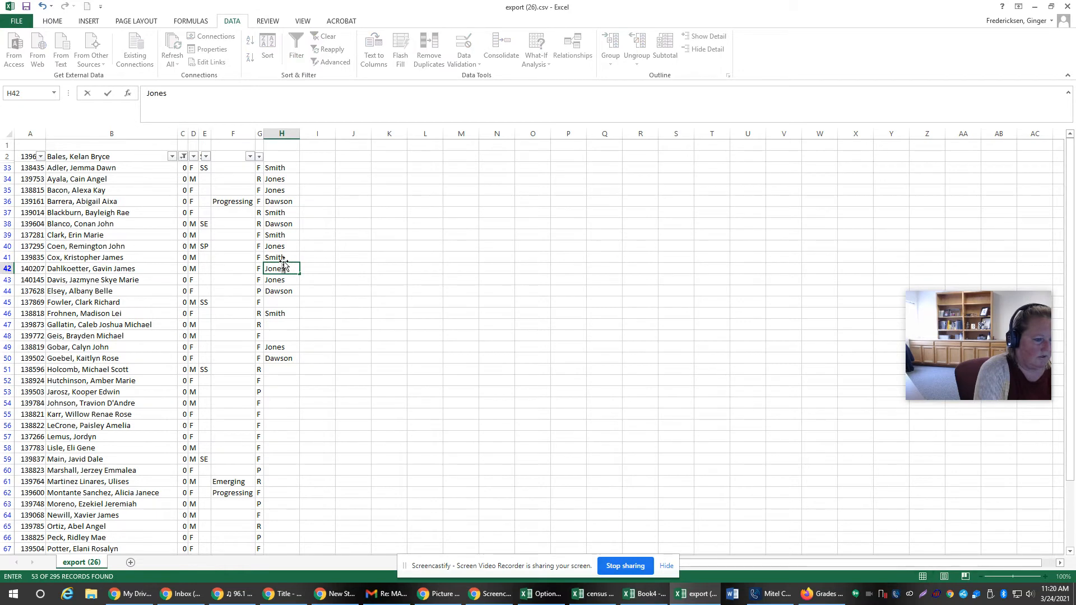
Step: Enter the third placeholder surname in the empty cell H45
key(Right)
key(Right)
key(Right)
key(Down)
key(Down)
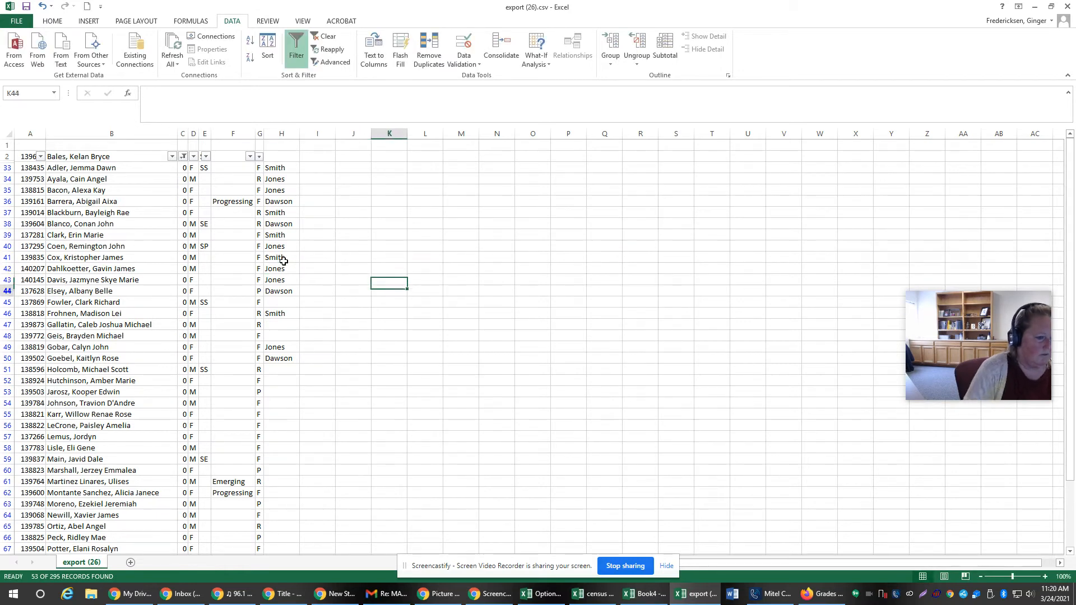
key(Down)
key(Left)
key(Left)
key(Left)
key(Left)
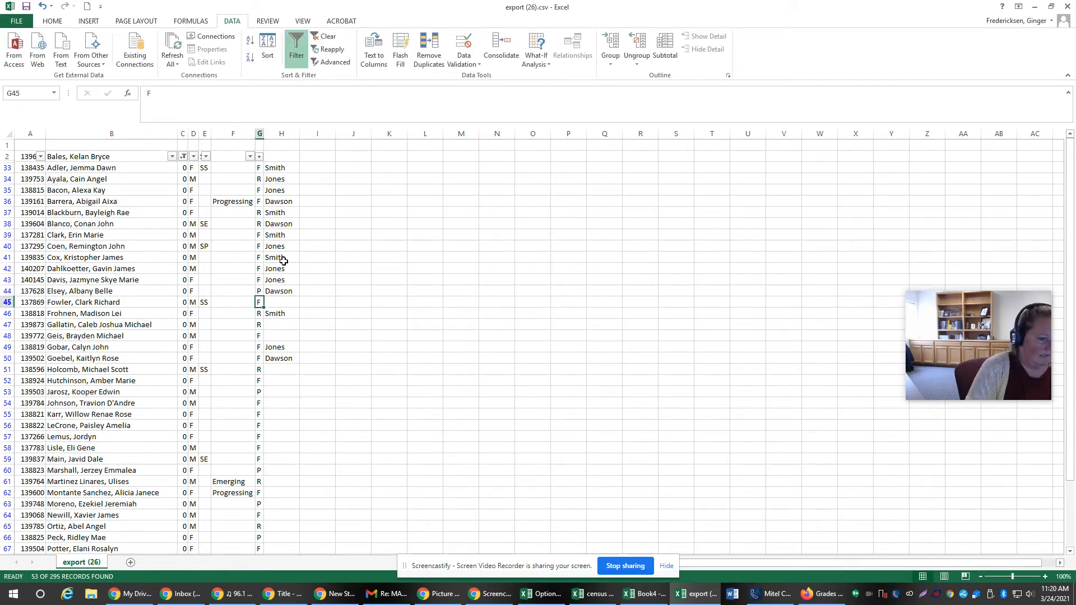
key(Right)
text(D)
key(Return)
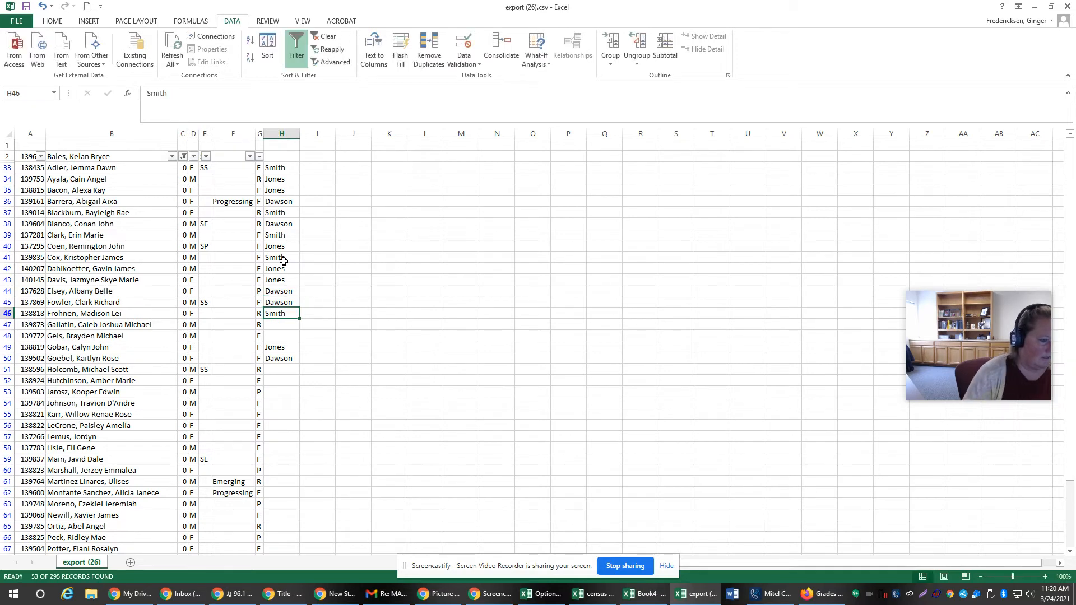
Step: Copy the surname pair in H49:H50 and paste it starting at H47, H51, H57, H61 and H64
drag(279, 349, 280, 361)
key(ctrl+c)
click(291, 321)
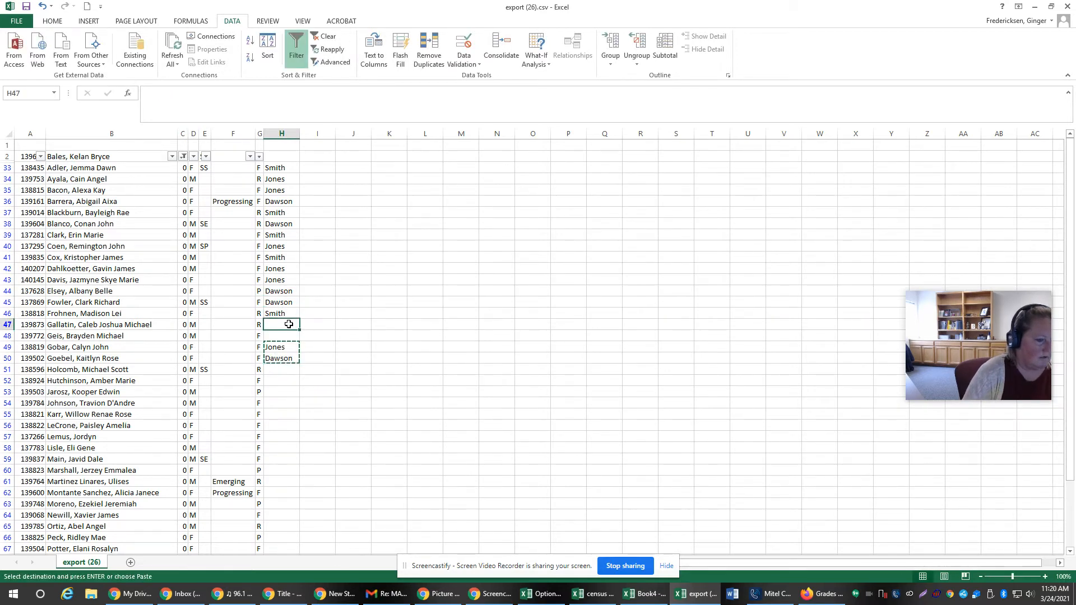
key(ctrl+v)
click(283, 371)
key(ctrl+v)
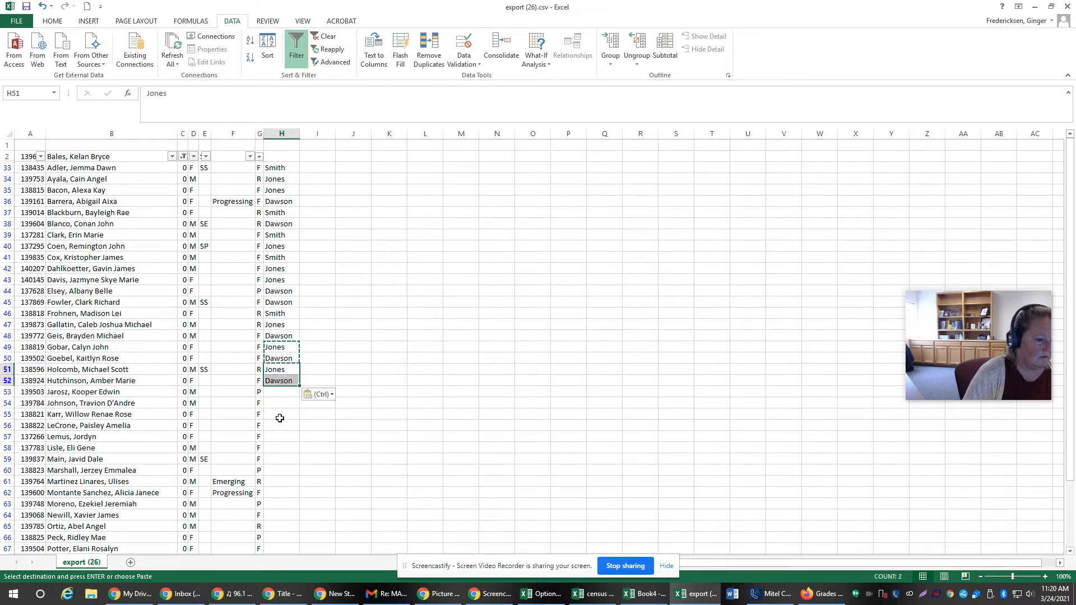
click(280, 436)
key(ctrl+v)
click(277, 481)
key(ctrl+v)
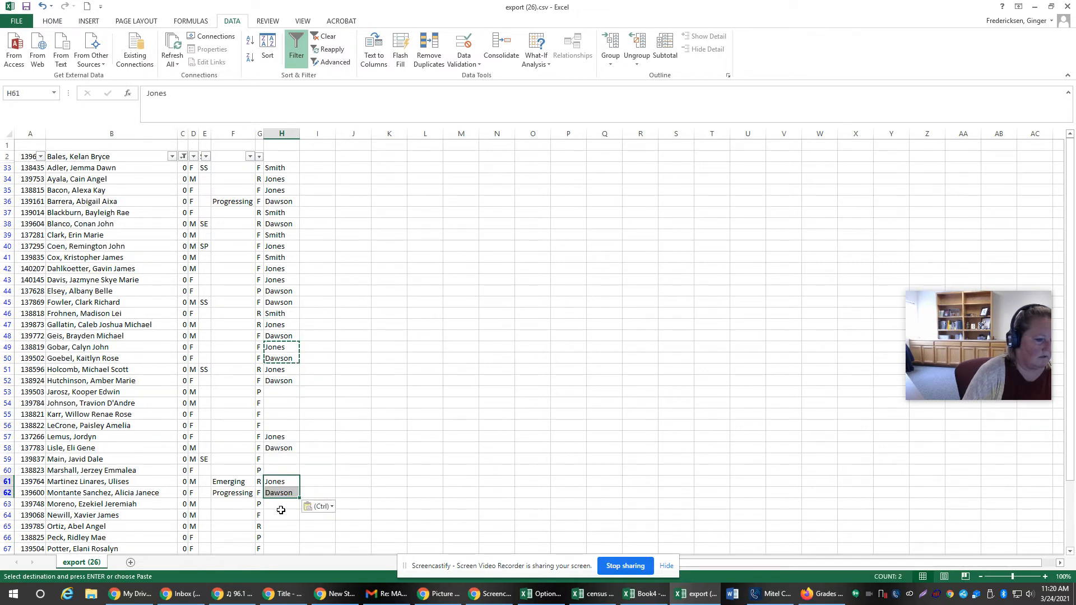
click(280, 514)
key(ctrl+v)
Step: Enter the first placeholder surname in H63, H53, H54 and H55
click(284, 503)
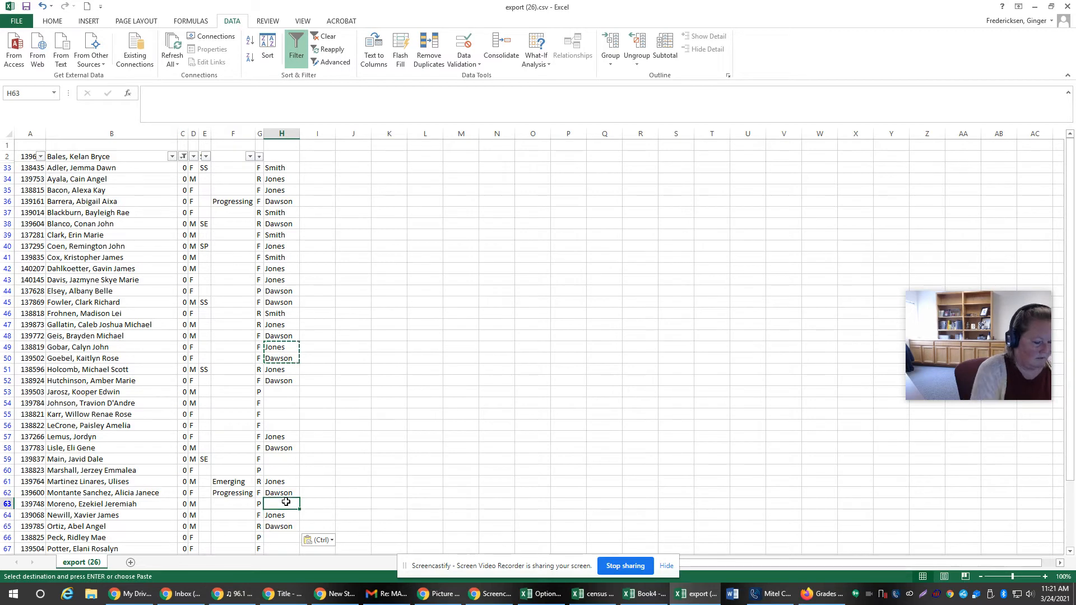
text(Smith)
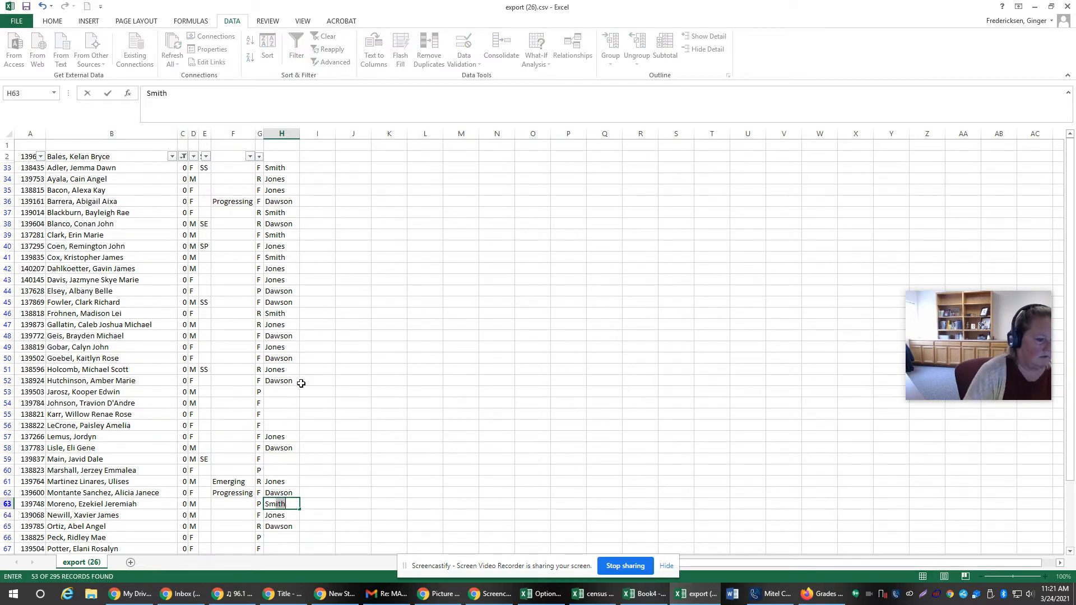
click(274, 392)
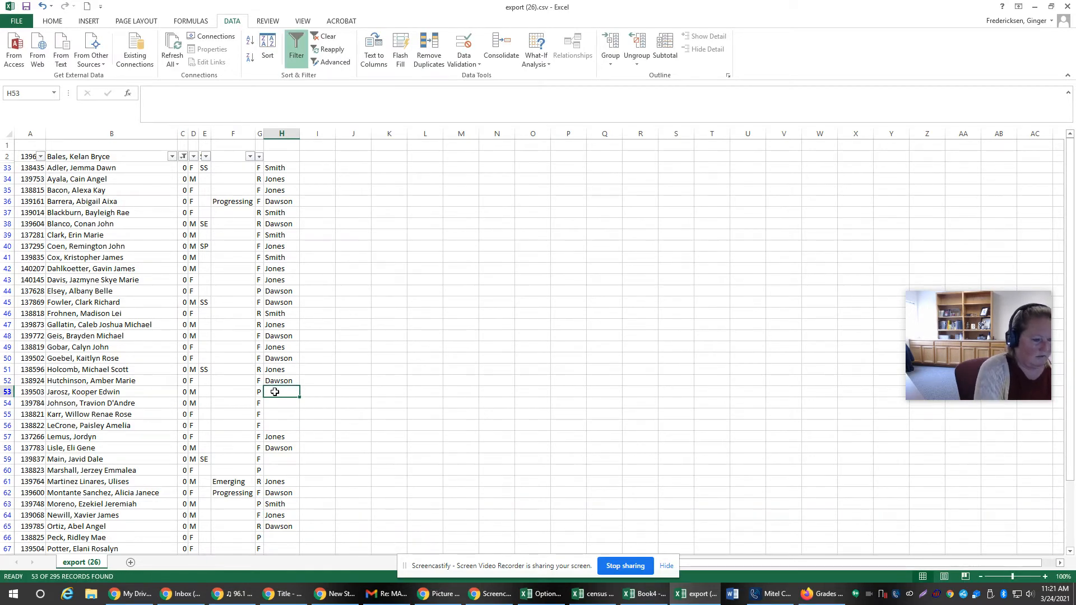
text(Smith)
key(Return)
text(S)
key(Return)
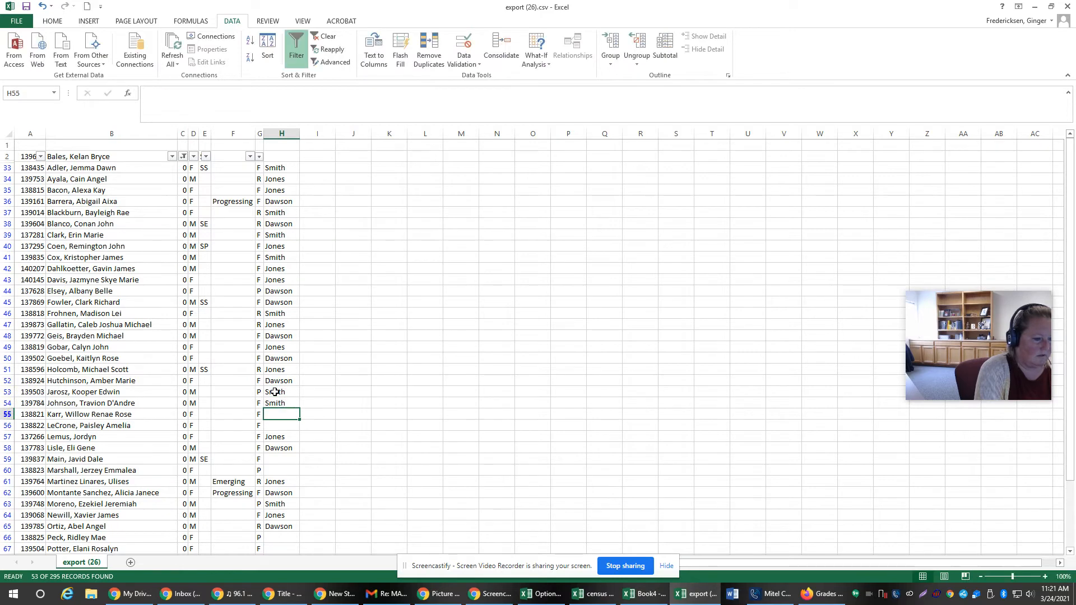
text(Smith)
key(Return)
Step: Enter the second placeholder surname in H56 and the third placeholder surname in H59
text(Jones)
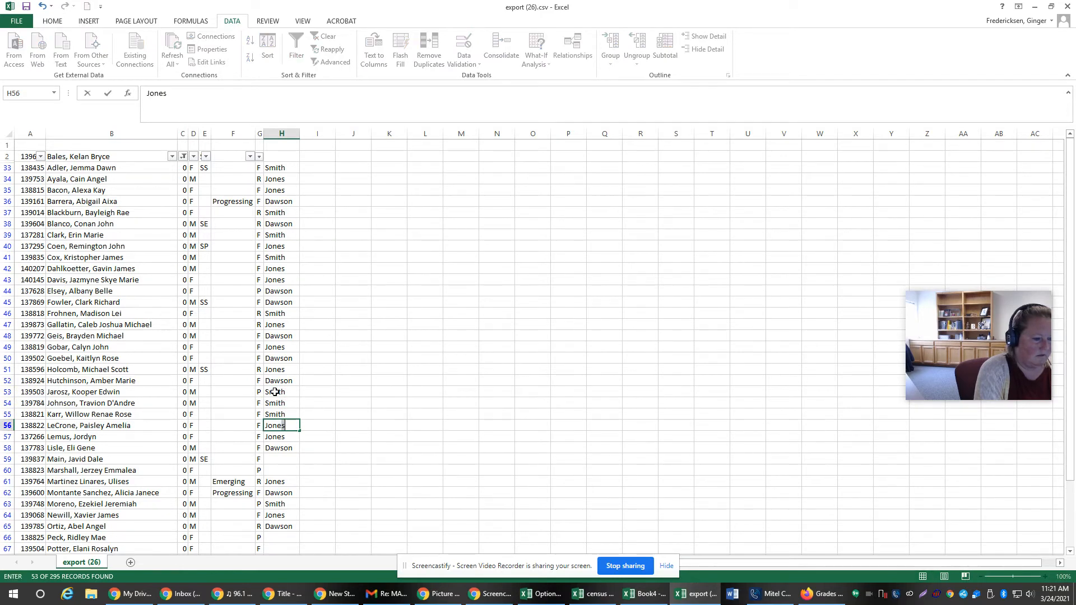
click(288, 459)
text(Dawson)
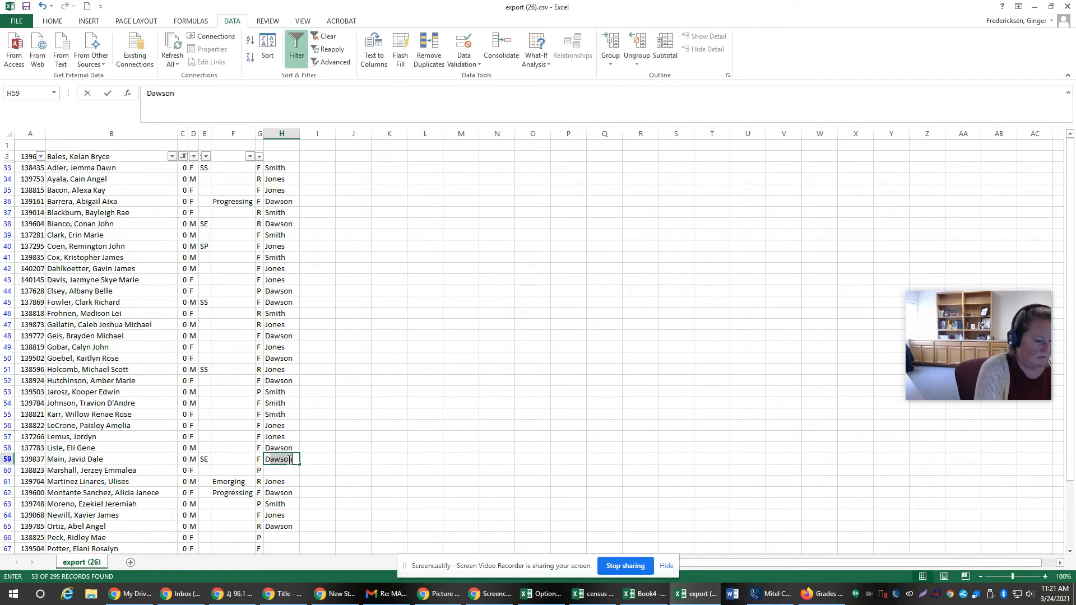
key(Return)
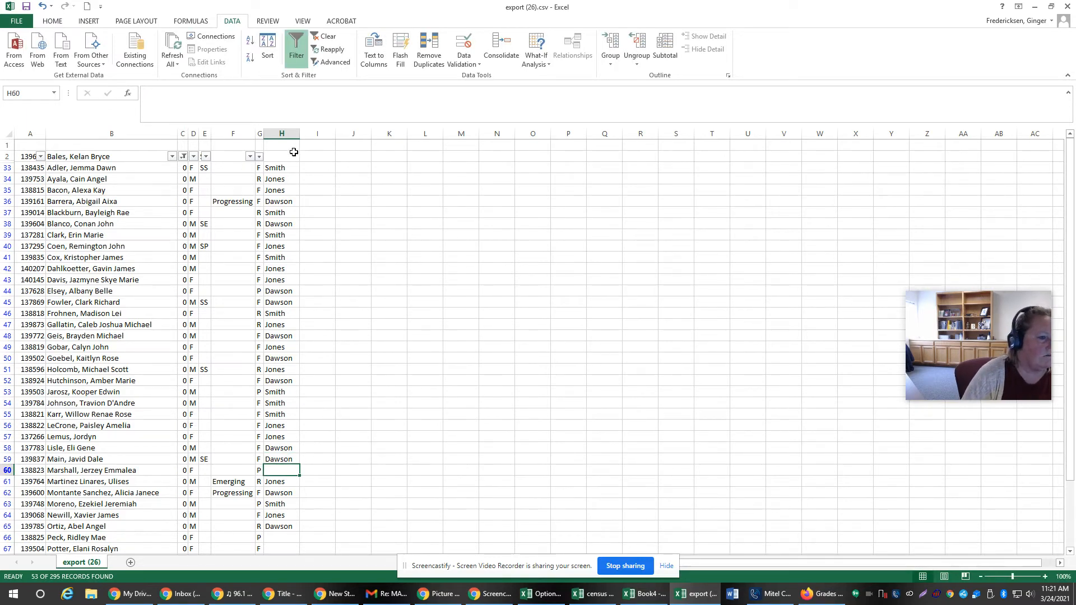
Step: Remove the existing filter on row 2 to show the whole student list again
click(6, 156)
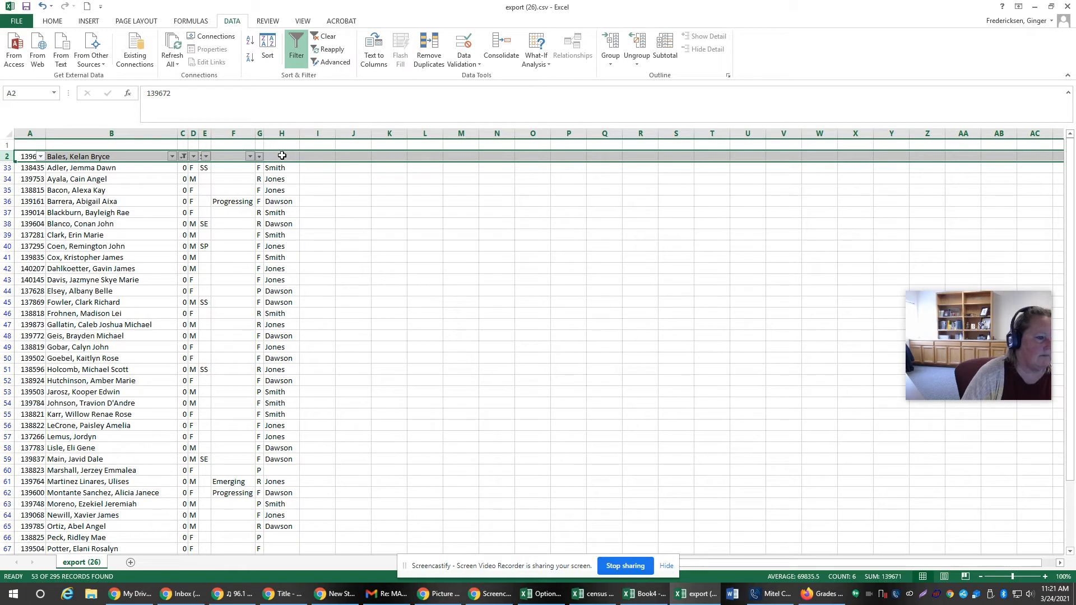
click(295, 56)
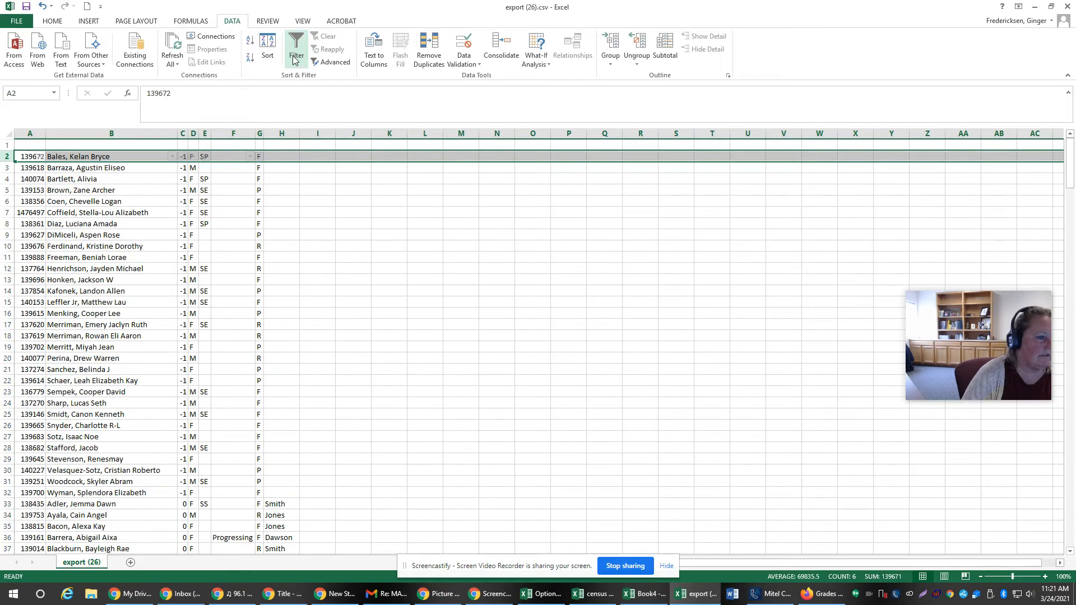
Step: Try to apply a filter to the blank row 1, first on the entire row and on A1:H1
click(7, 145)
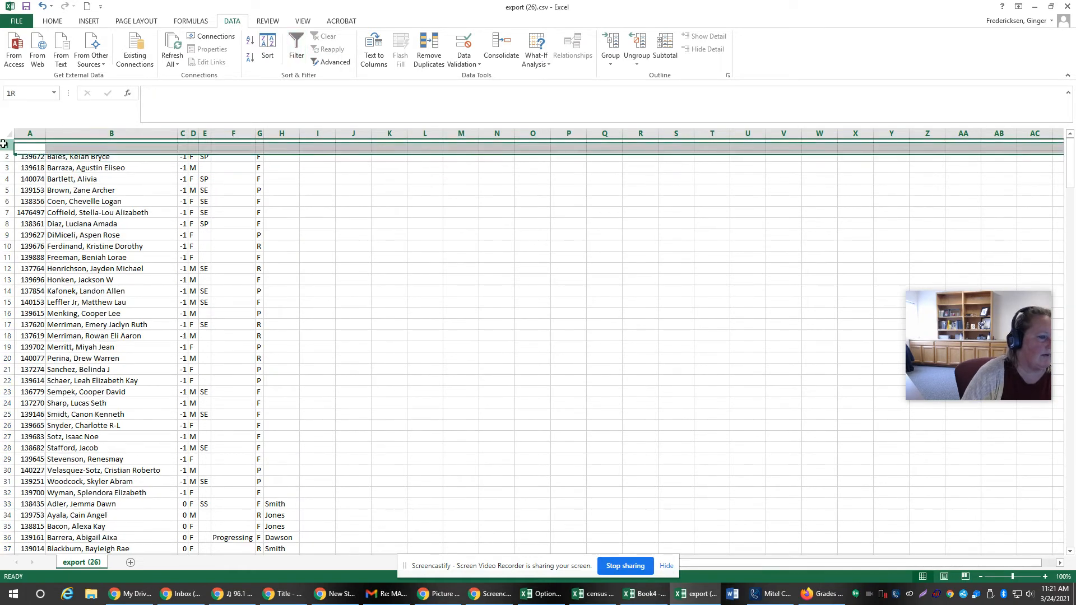
click(293, 53)
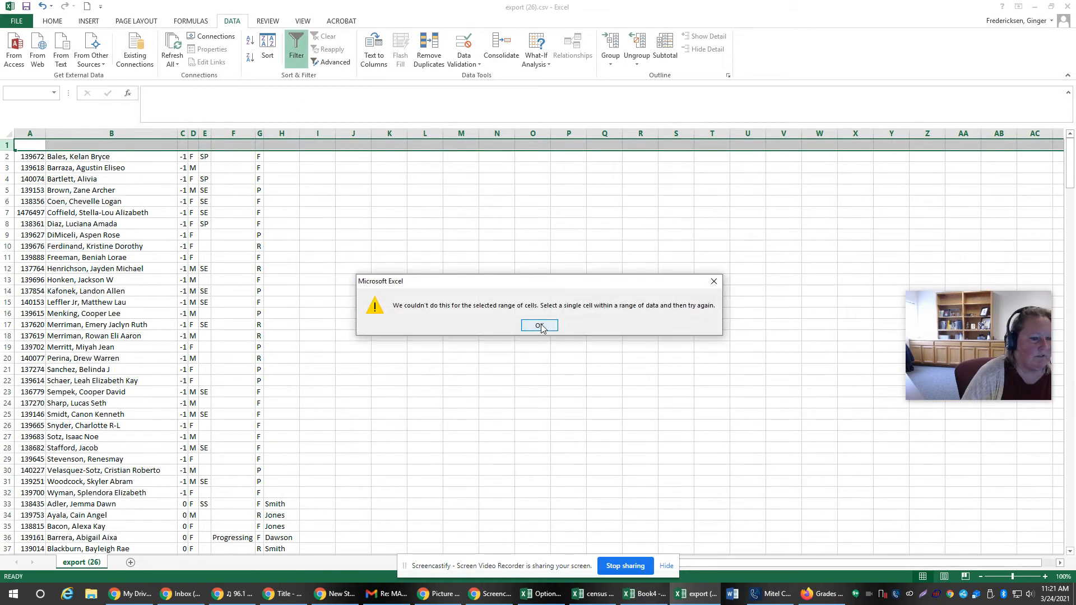
click(540, 327)
drag(281, 145, 33, 145)
click(295, 51)
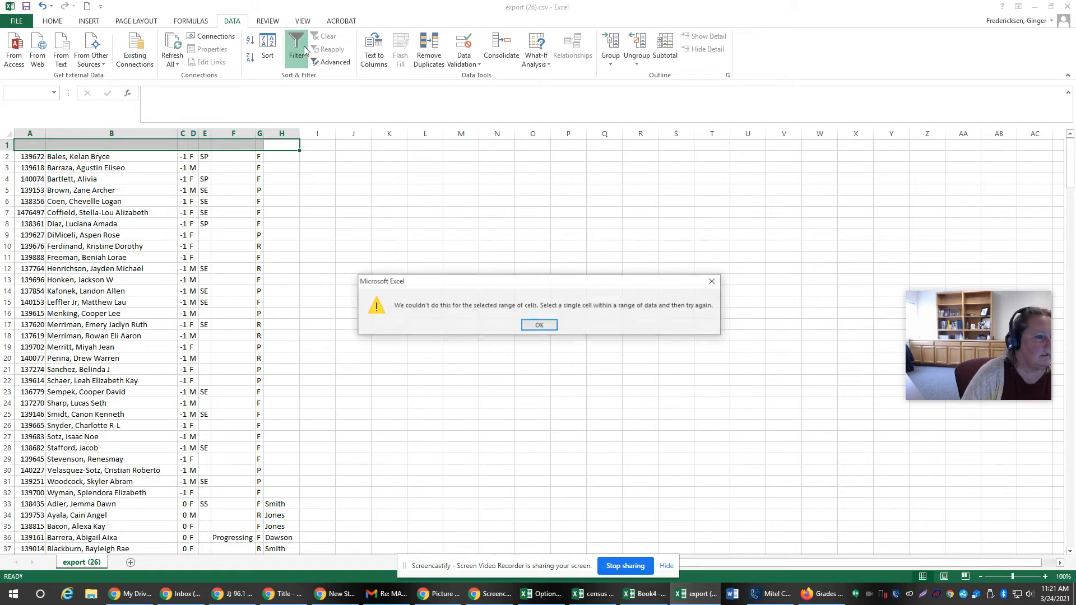
click(540, 327)
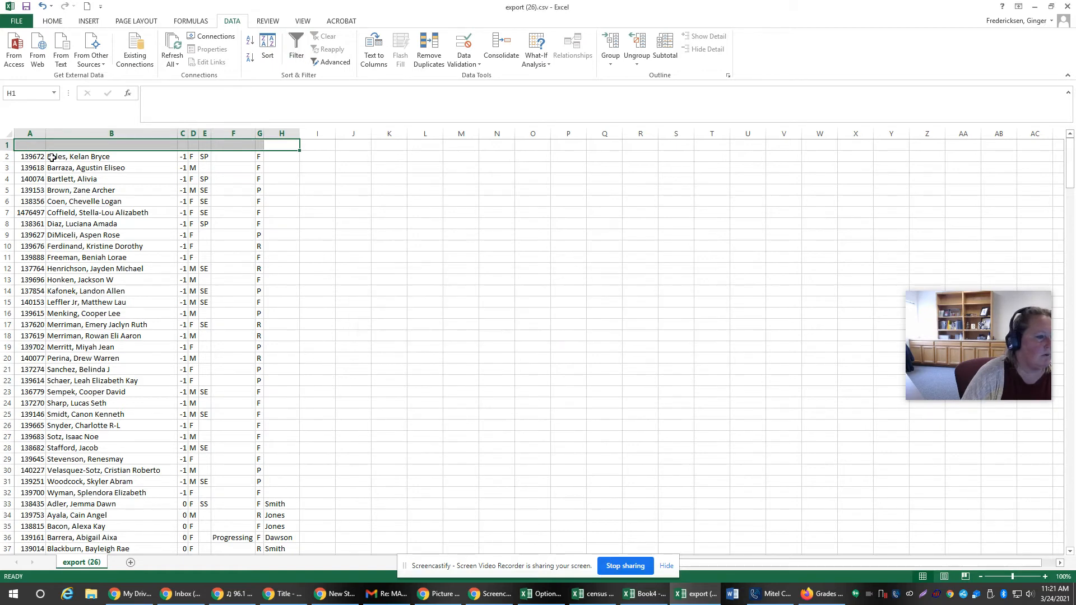
Step: Delete the blank row 1 and turn on filtering for the new first row
right_click(5, 145)
click(25, 235)
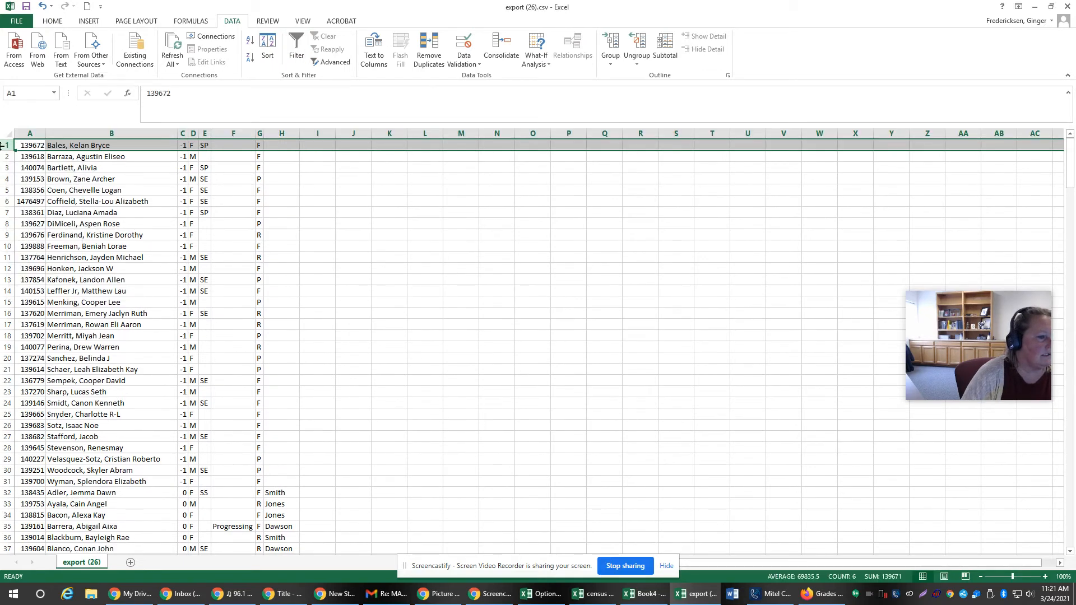
click(294, 57)
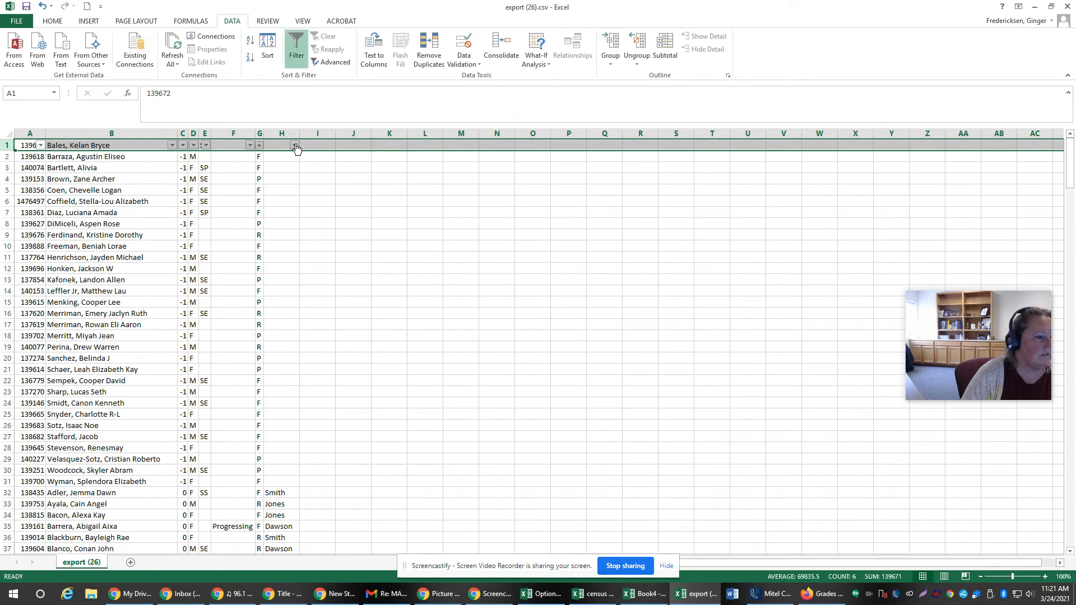
Step: Filter column H to show only the rows assigned to the first placeholder surname
click(294, 145)
click(213, 257)
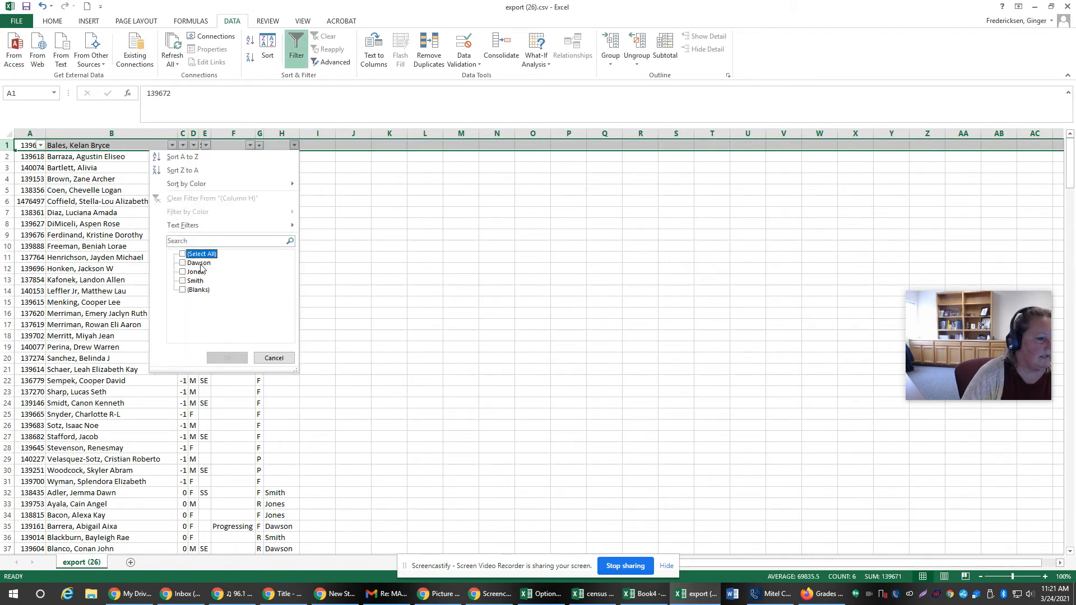
click(193, 282)
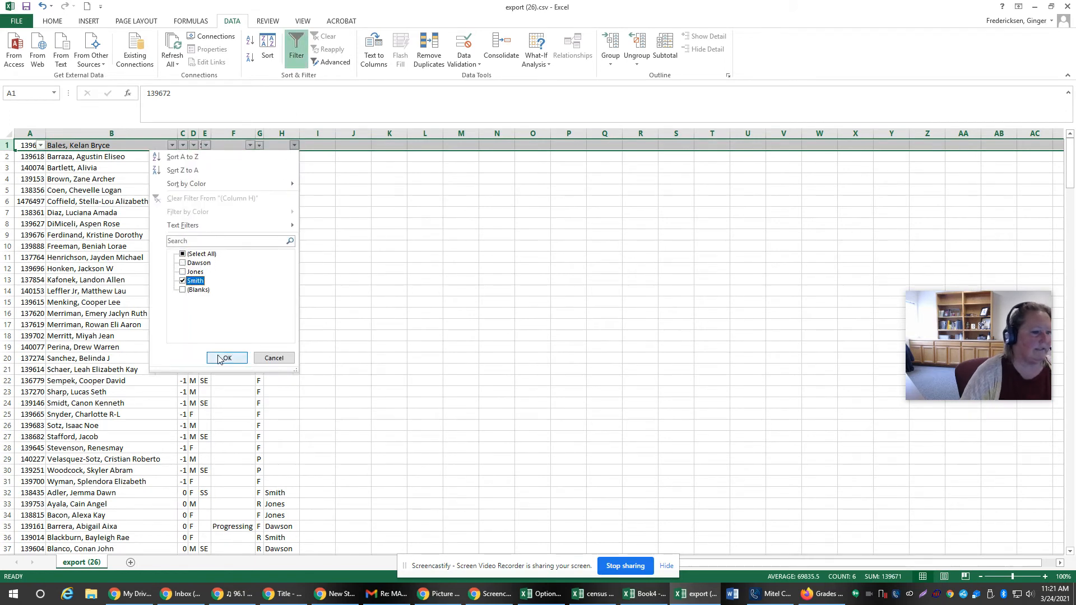
click(218, 356)
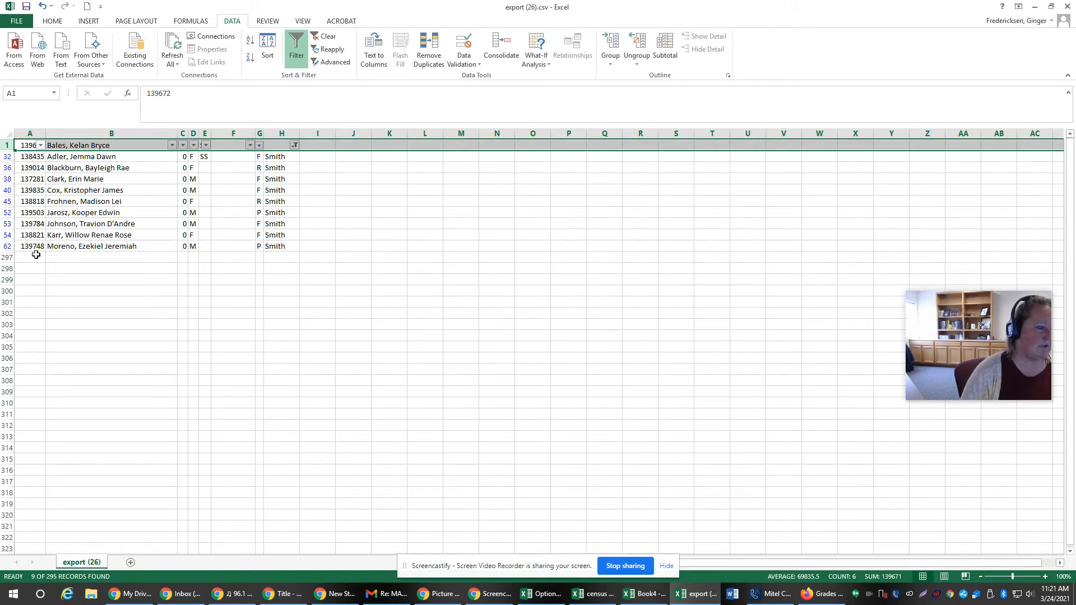
Step: Copy the student numbers in column A for all of the filtered rows
click(31, 158)
drag(31, 157, 29, 246)
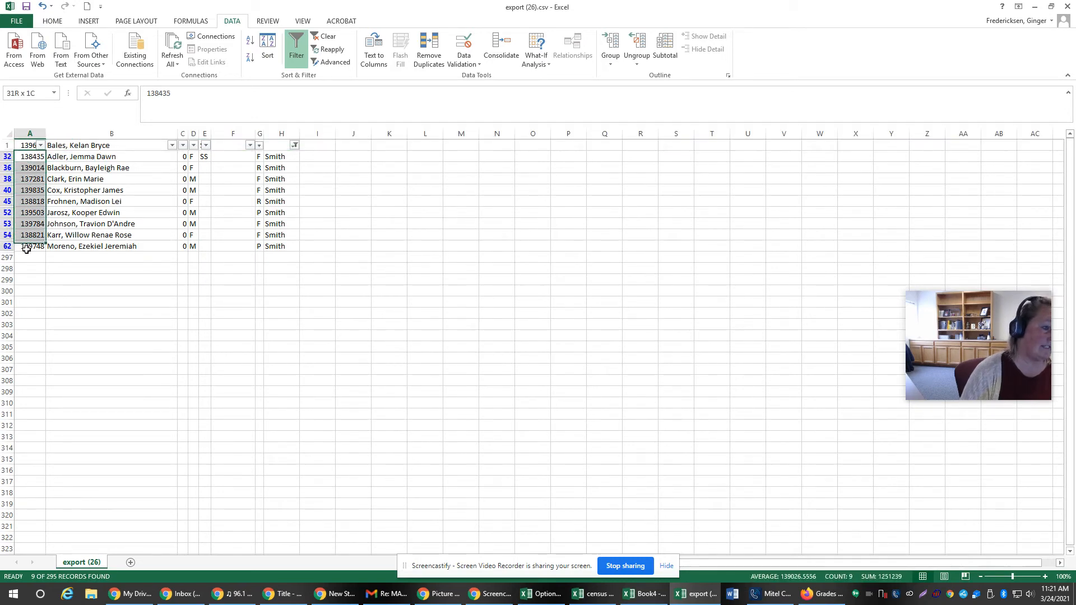
right_click(22, 204)
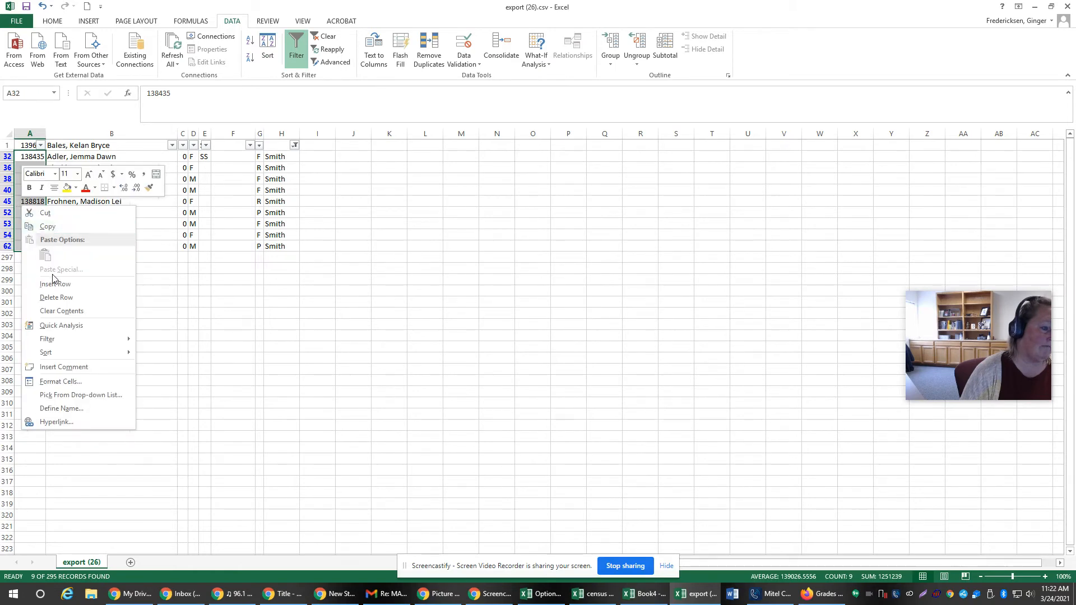
click(51, 227)
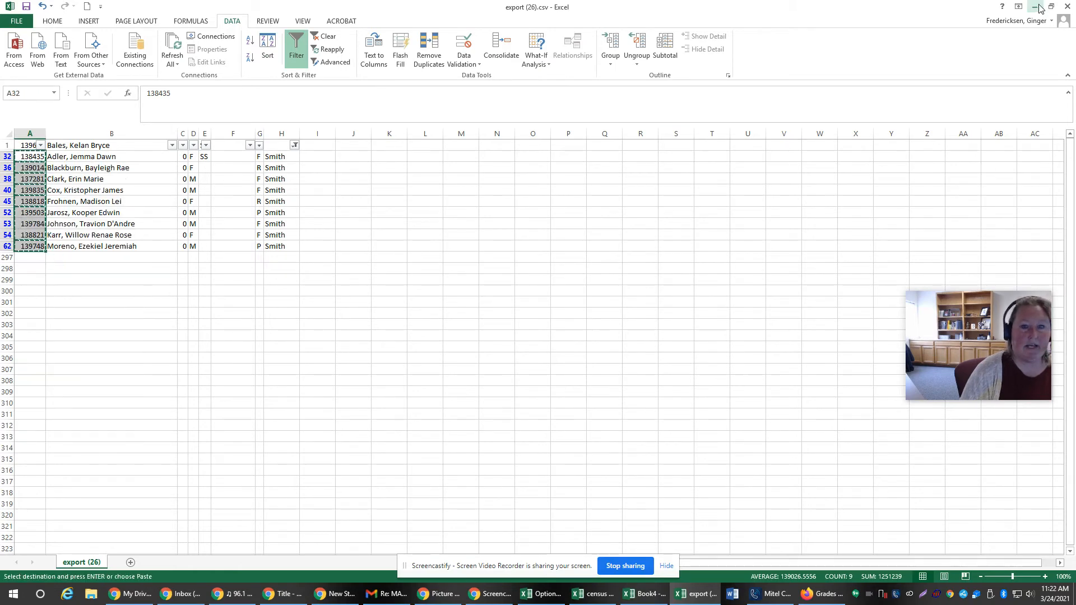
Step: Switch to PowerSchool SIS, select the grade 1 students on the Start Page and start selecting them by hand
key(alt+Tab)
click(111, 79)
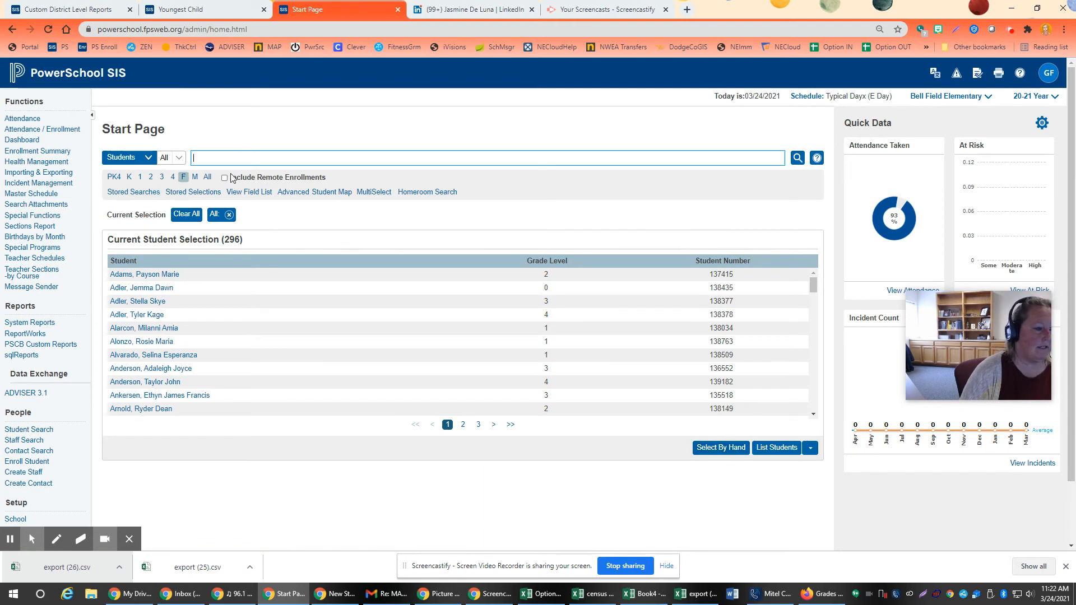
click(139, 177)
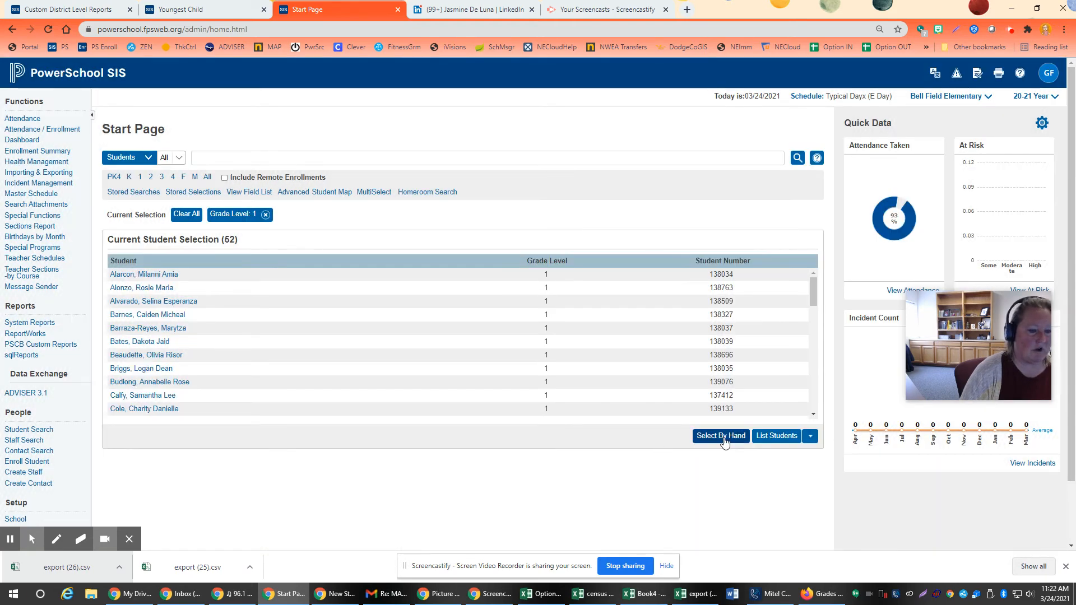
click(723, 437)
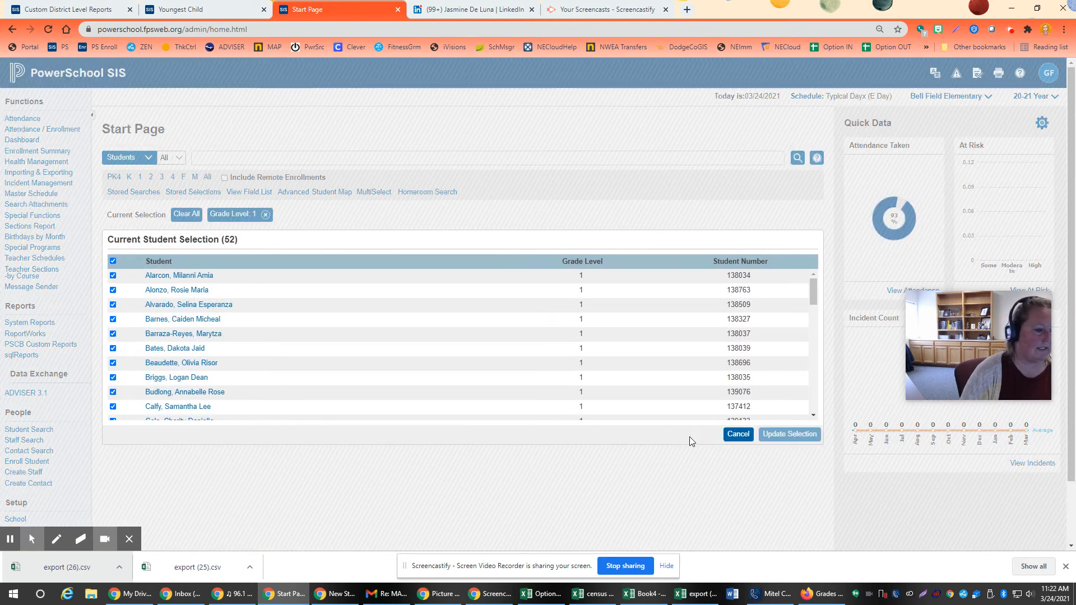
Step: Narrow the grade 1 selection by hand to the 1st–4th, 8th, 9th, 14th and 15th listed students and update the selection
click(113, 261)
click(113, 276)
click(112, 290)
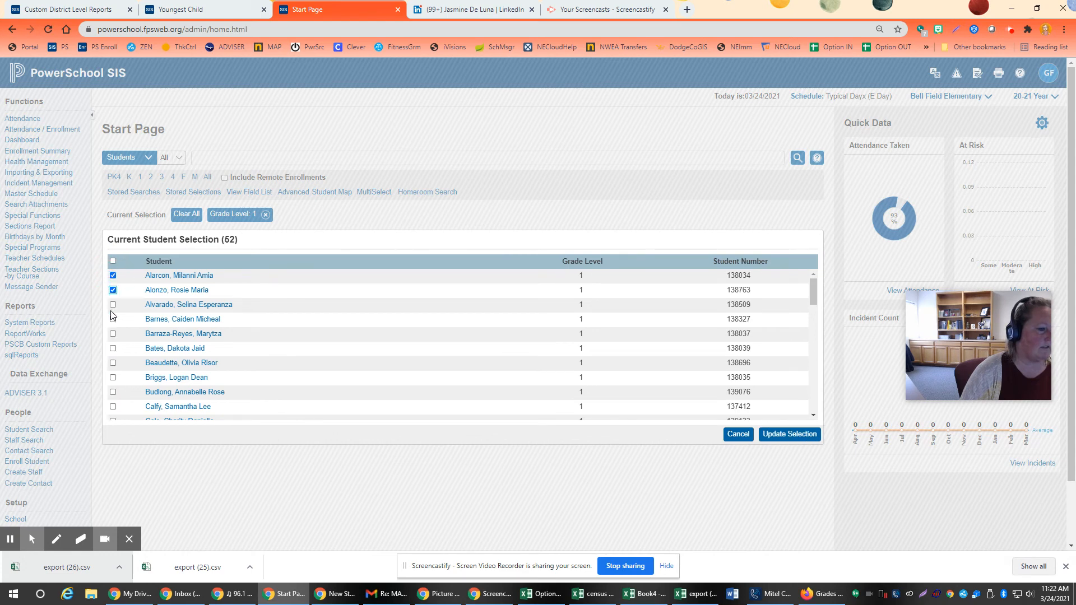
click(113, 305)
click(113, 320)
click(113, 378)
click(112, 392)
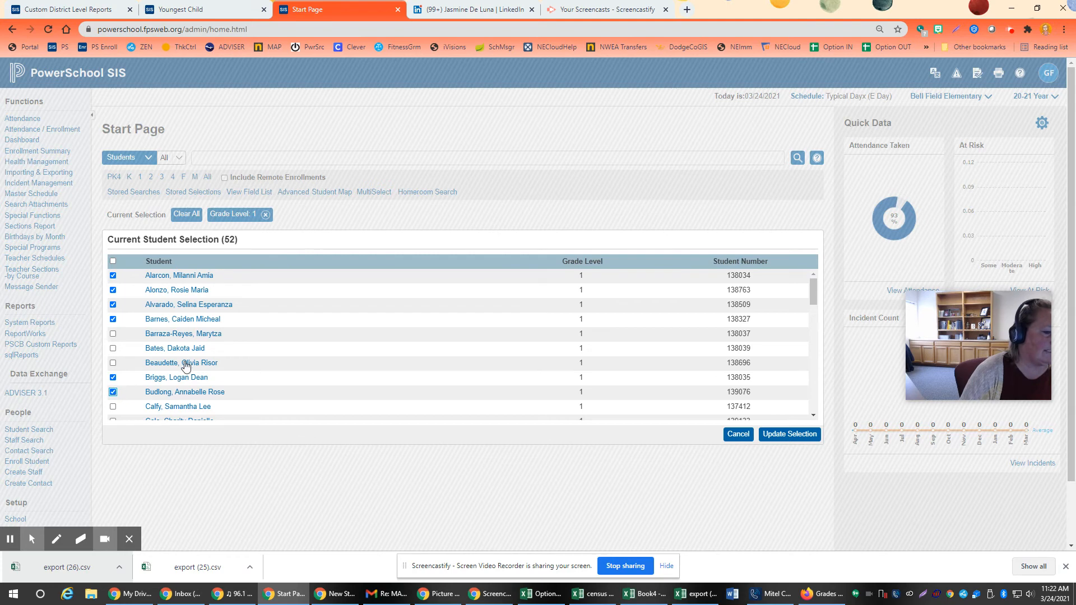
scroll(185, 365, down, 2)
click(113, 352)
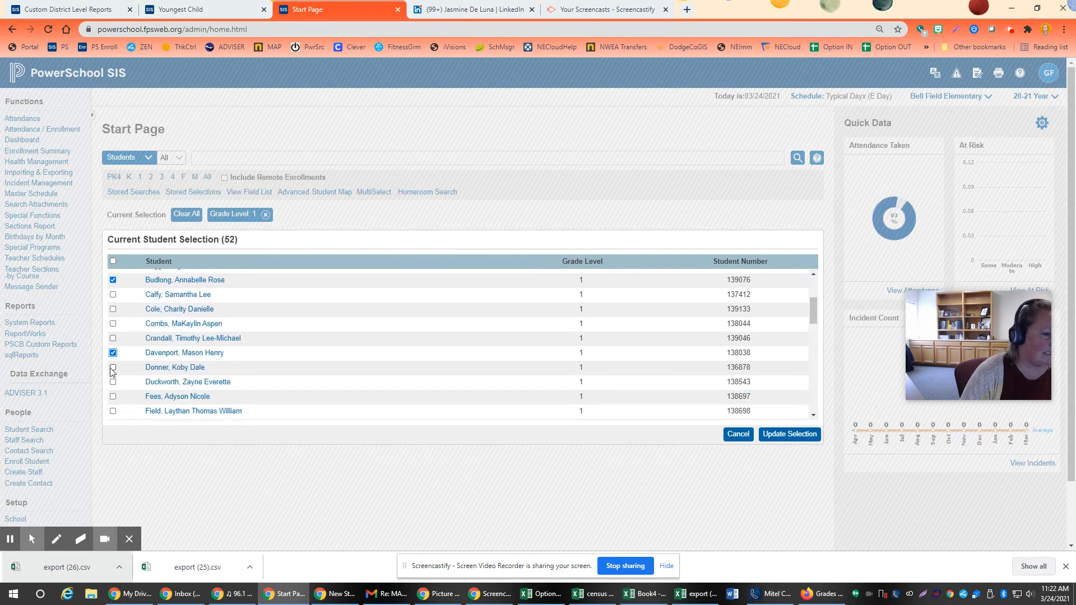
click(113, 368)
click(789, 434)
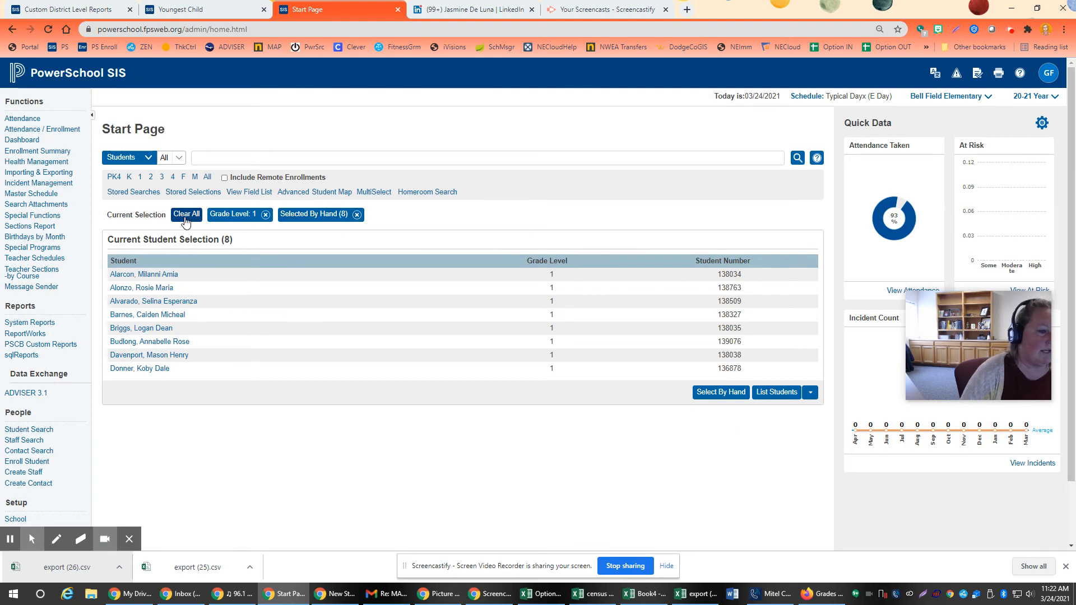
Step: Clear the current selection and use MultiSelect to search for students by the student numbers copied from the Excel export
click(185, 214)
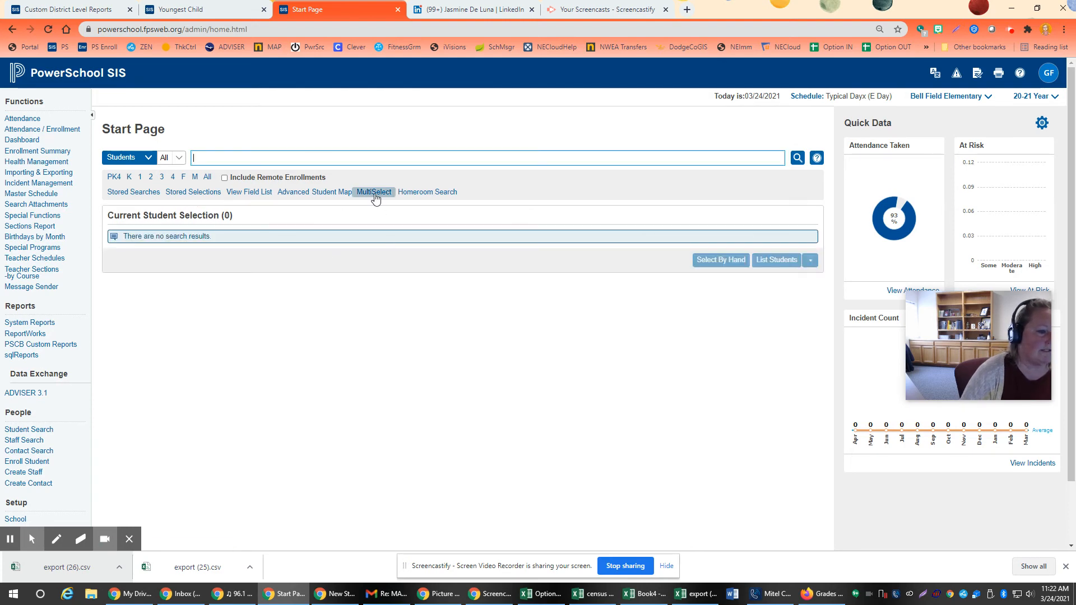
click(374, 192)
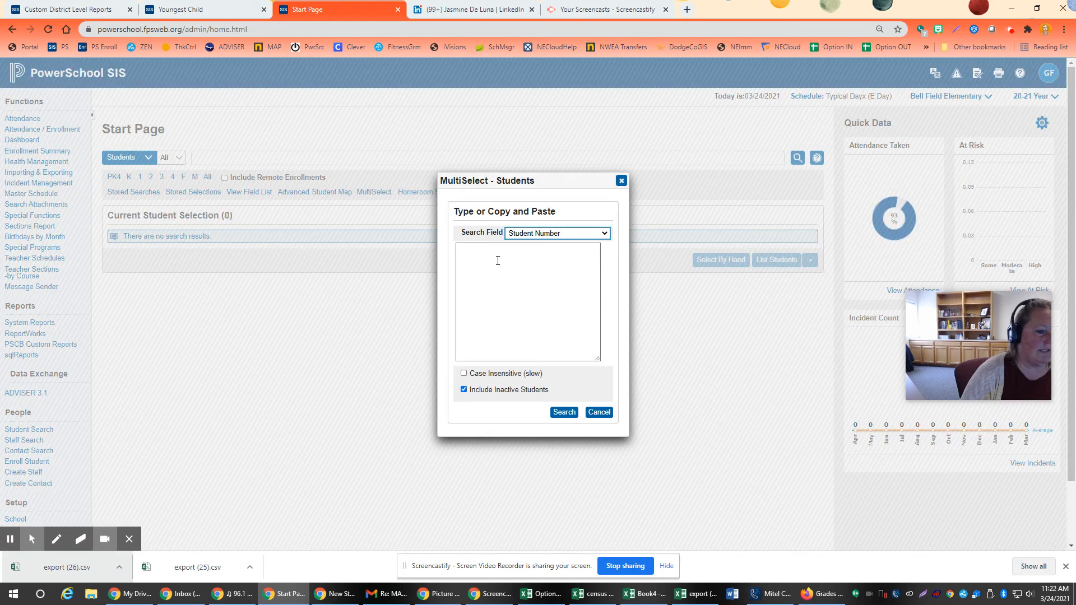
click(694, 596)
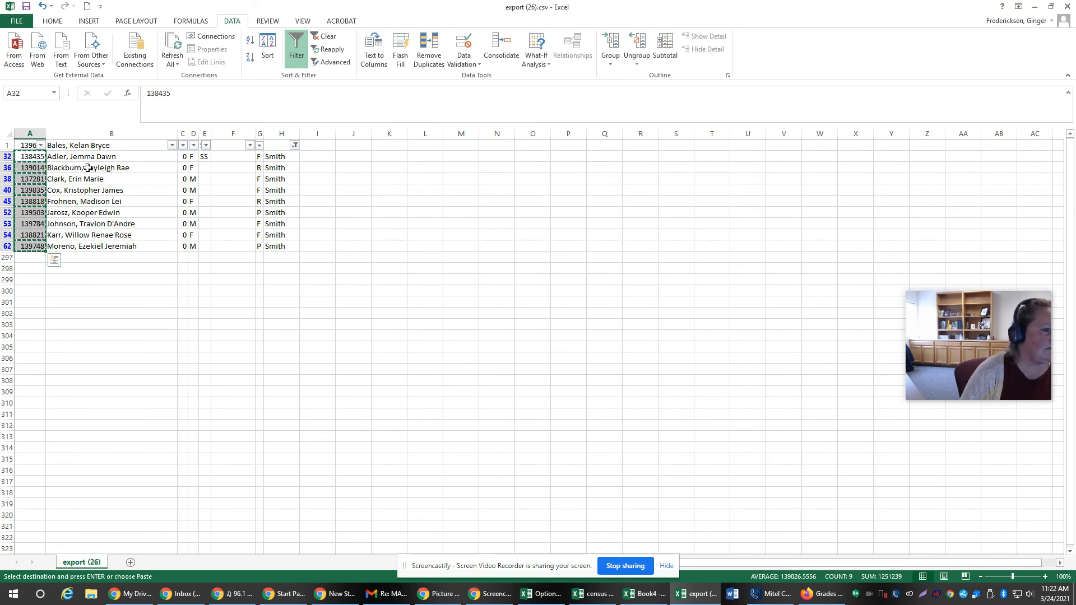
click(1034, 10)
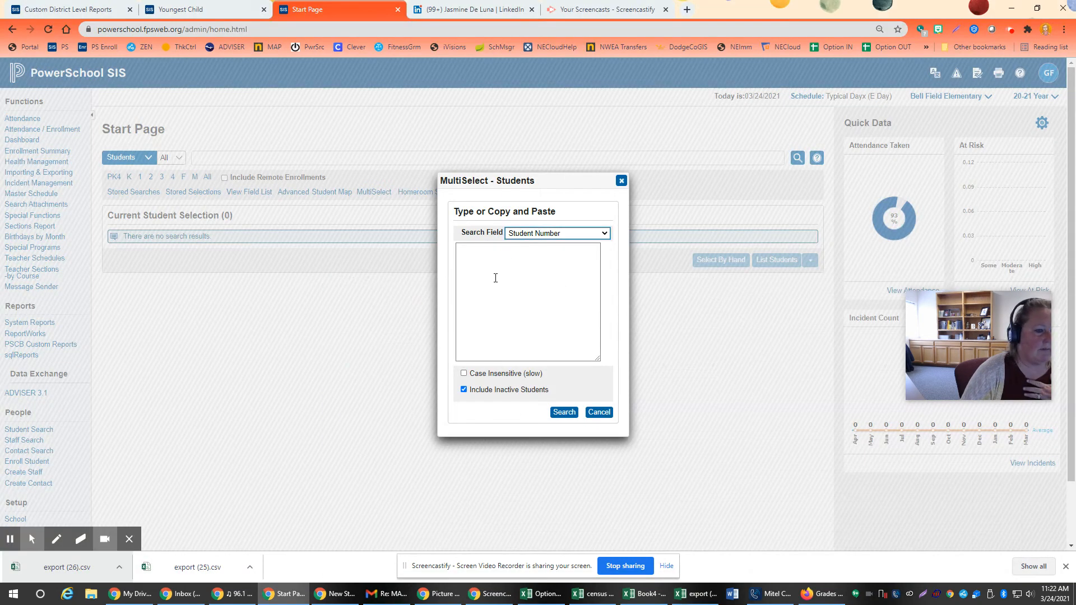
right_click(482, 256)
click(516, 346)
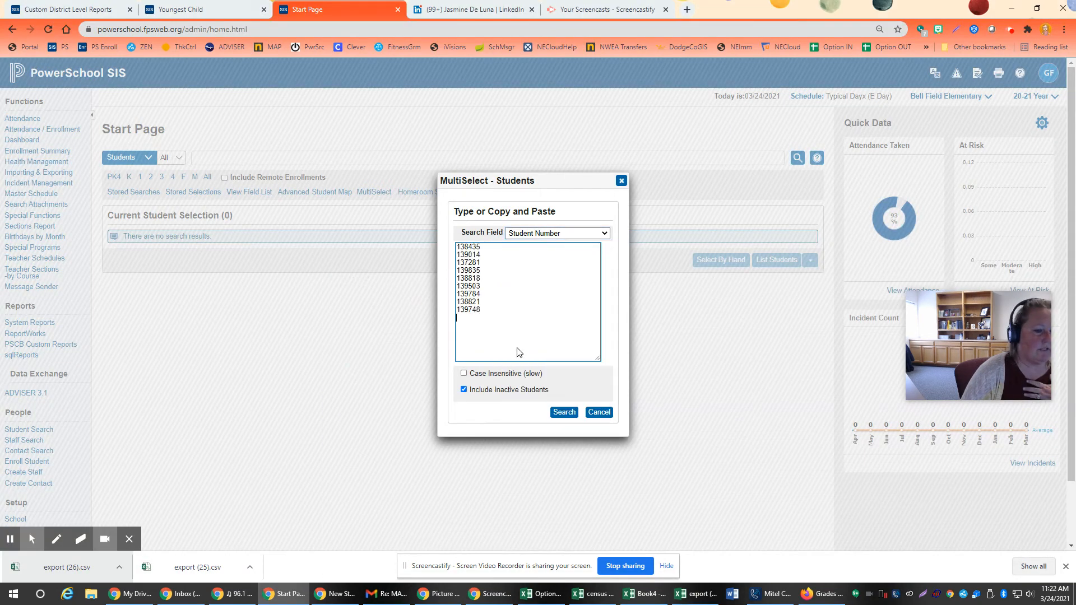
click(564, 413)
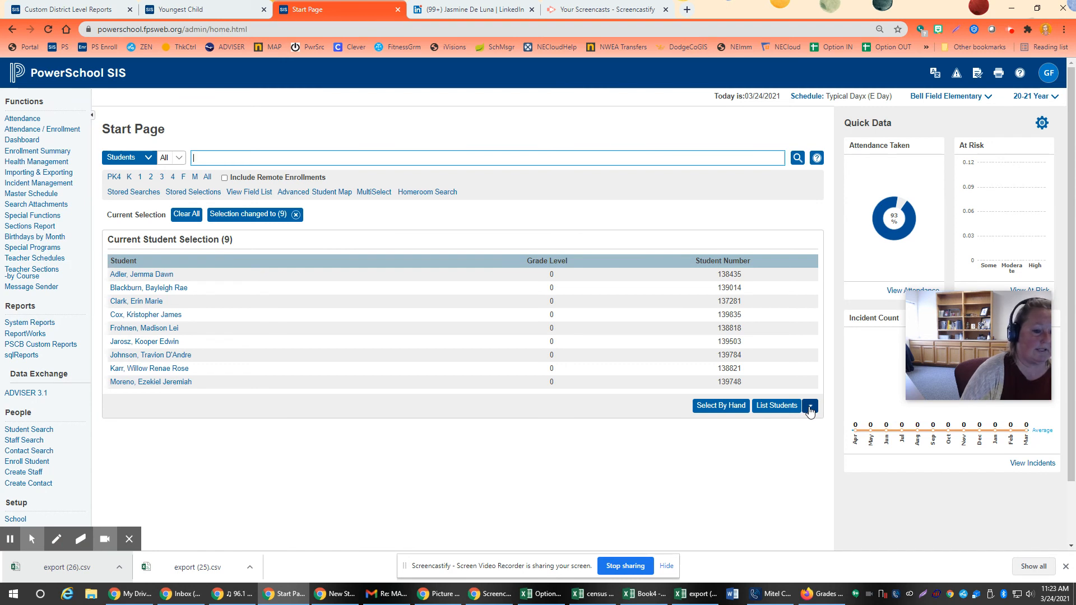
Step: Open the Mass Enroll group function for the selected students
click(810, 408)
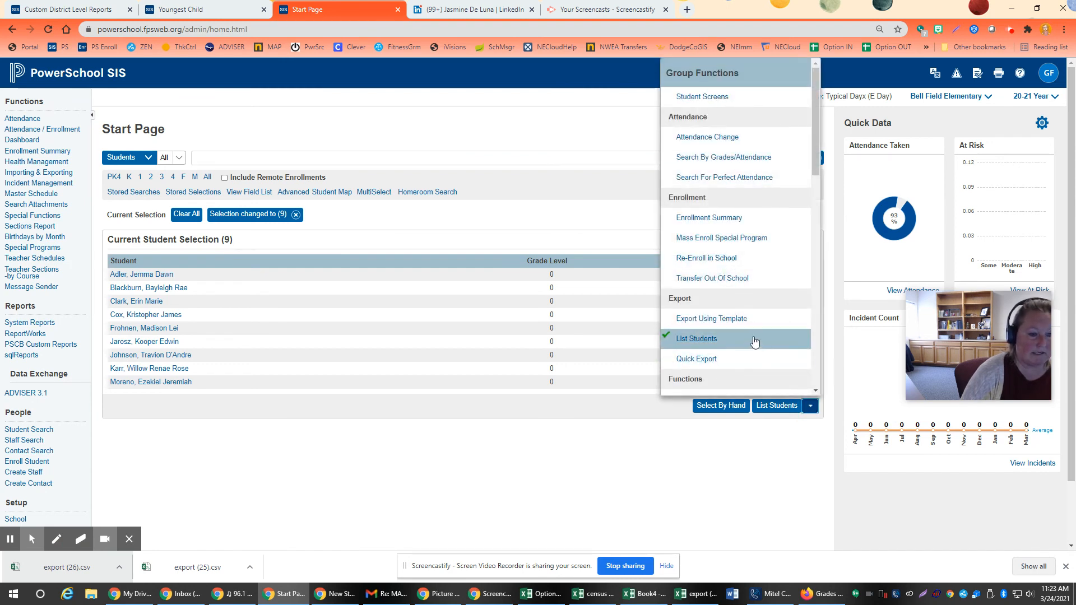
scroll(745, 334, down, 5)
scroll(745, 333, down, 5)
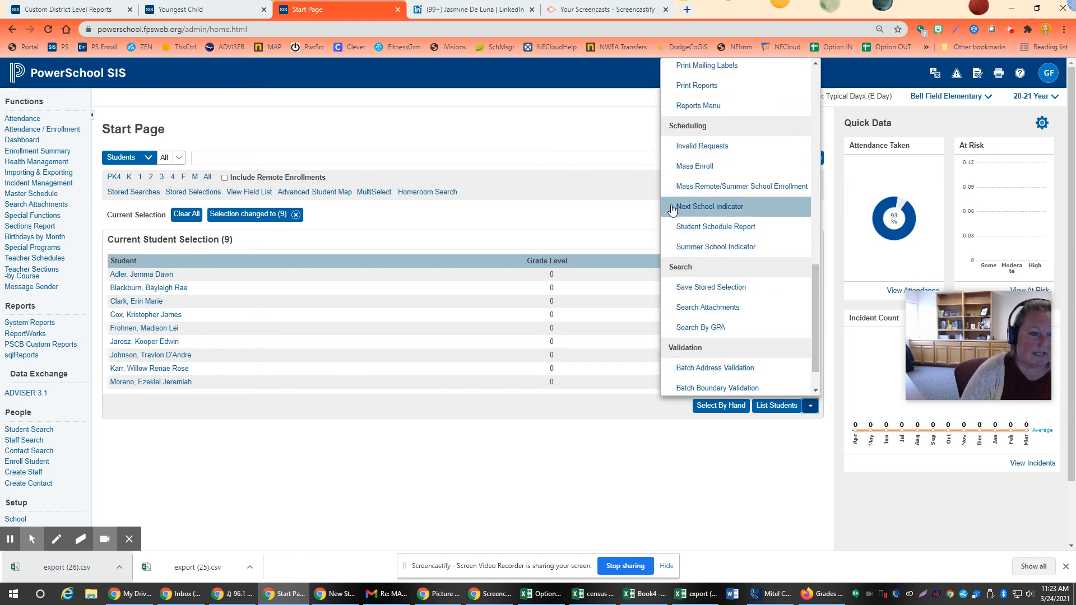
click(695, 166)
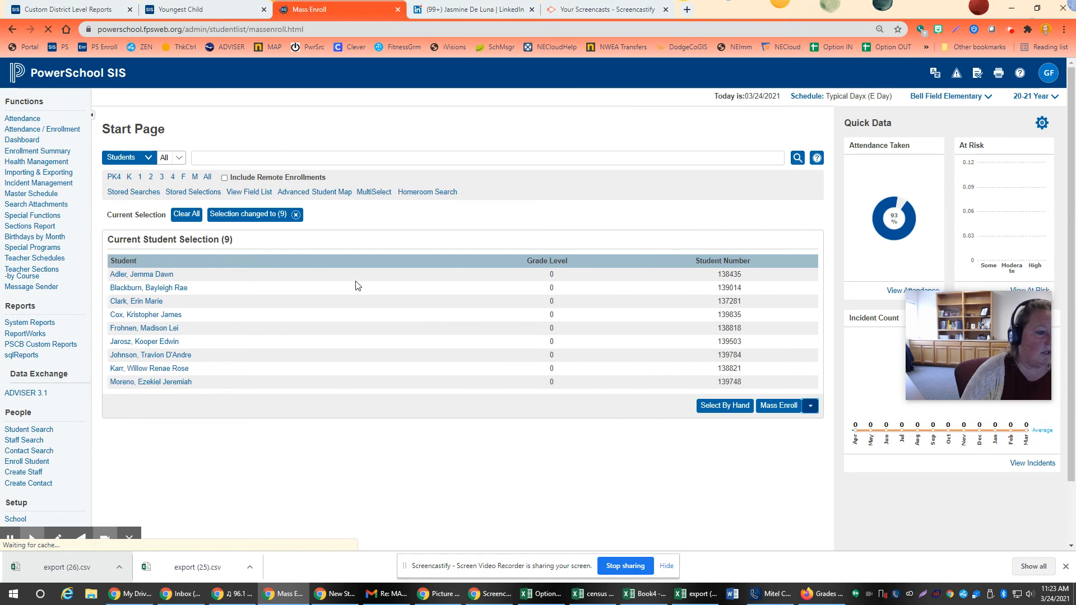
Step: Search the Mass Enroll sections for one kindergarten teacher, leaving the other filters at All, and return to the Start Page
click(247, 284)
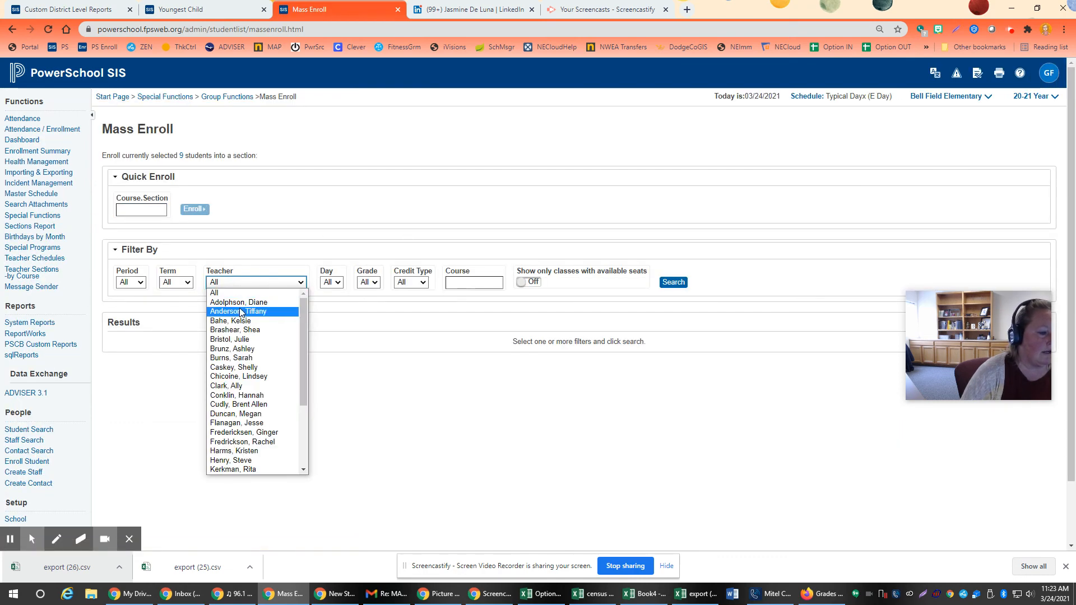
click(243, 331)
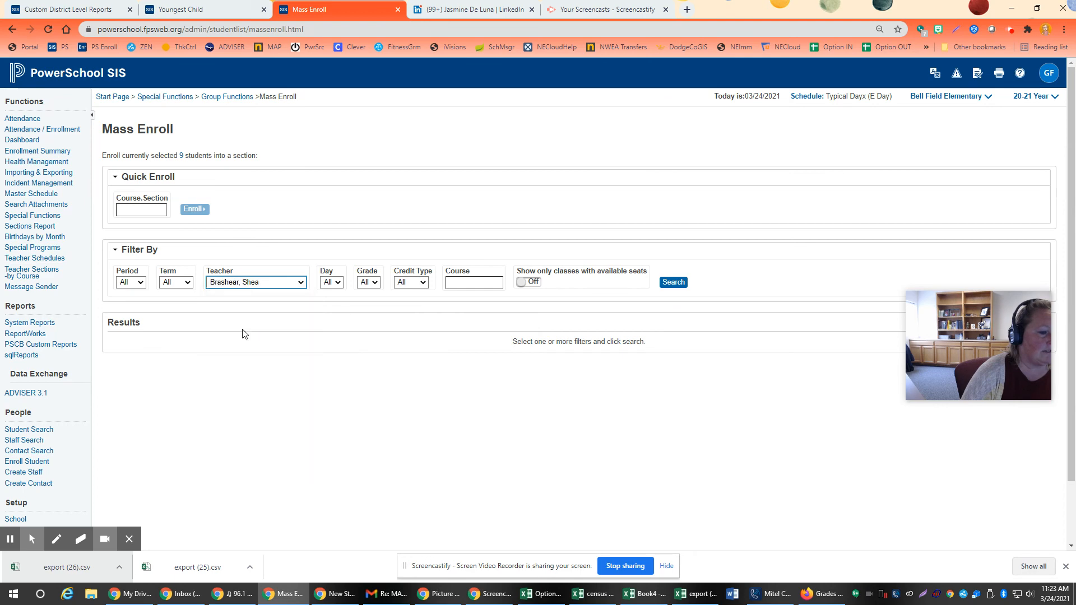
click(673, 281)
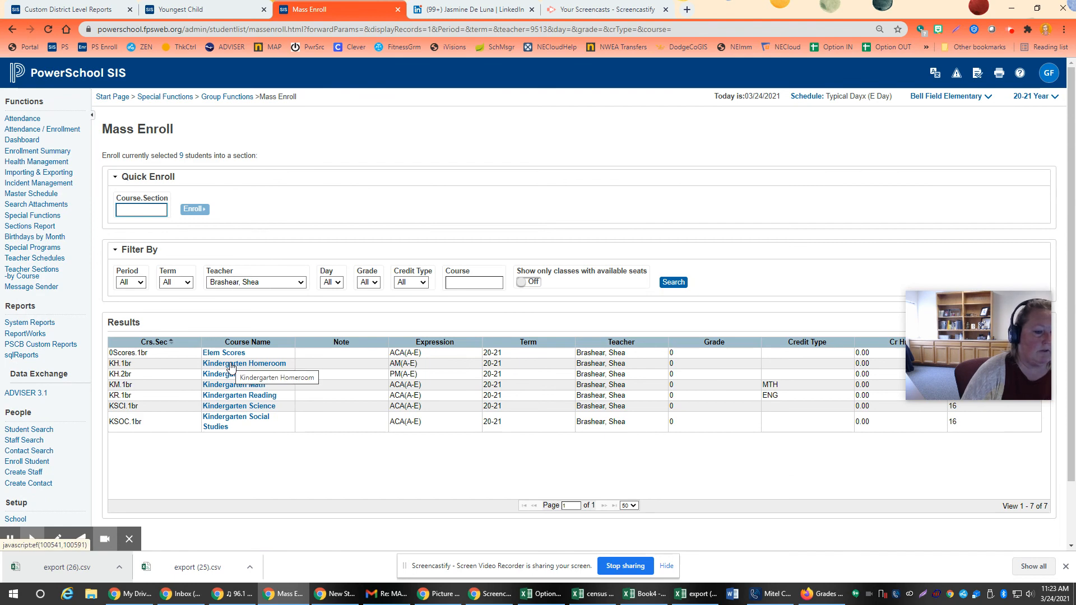
click(76, 73)
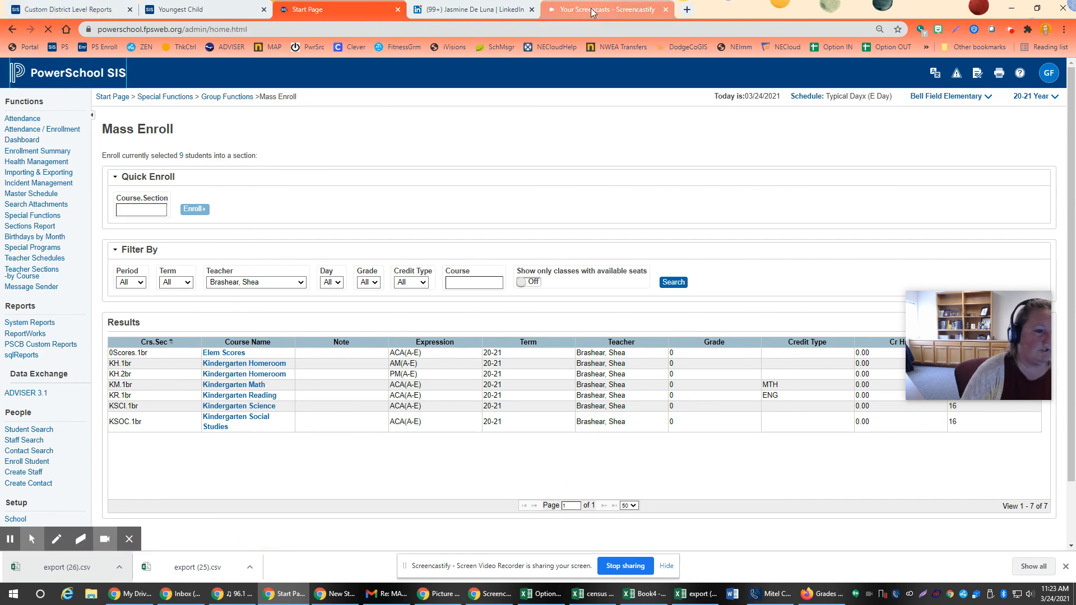